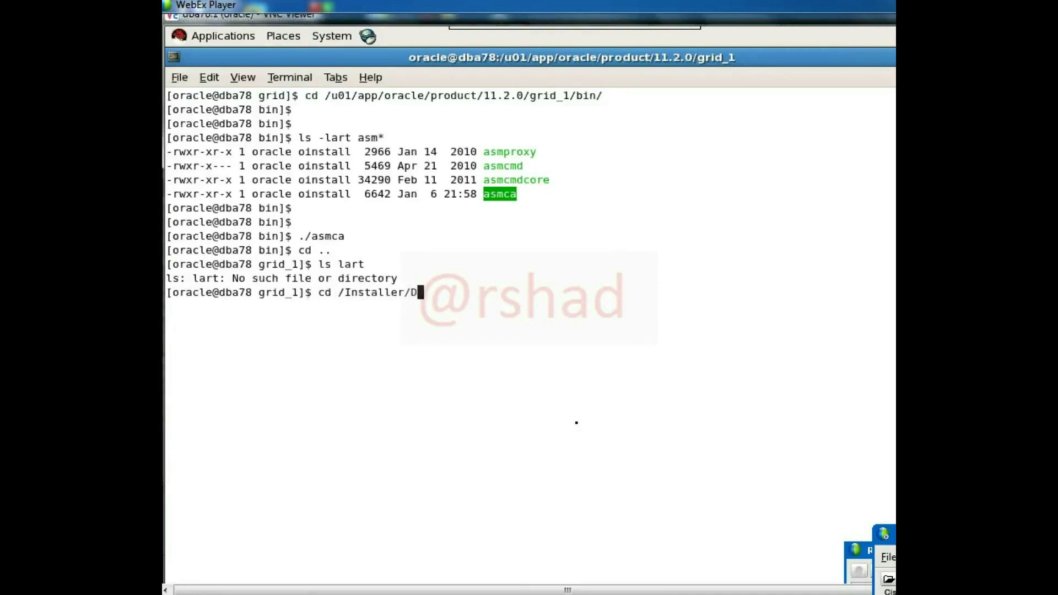
- Go into /Installer/database and list its contents with ls -larth
type("d")
key("Tab")
key("Return")
type("ls -larth")
key("Return")
- Launch the Oracle database installer with ./runInstaller
type("./run")
key("Tab")
key("Return")
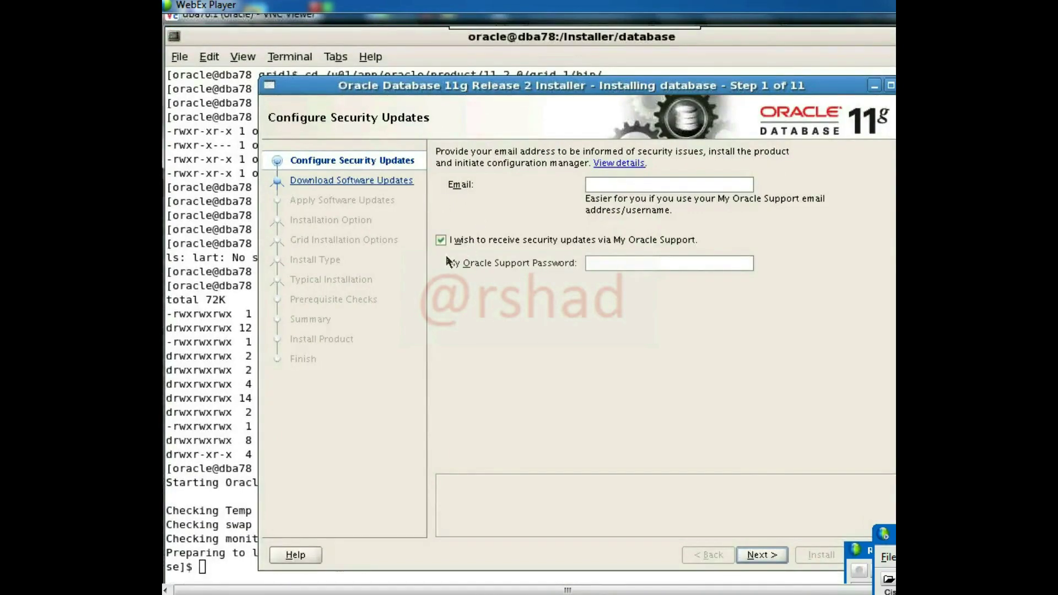
- Decline security update notifications and skip software updates
left_click(441, 241)
left_click(772, 552)
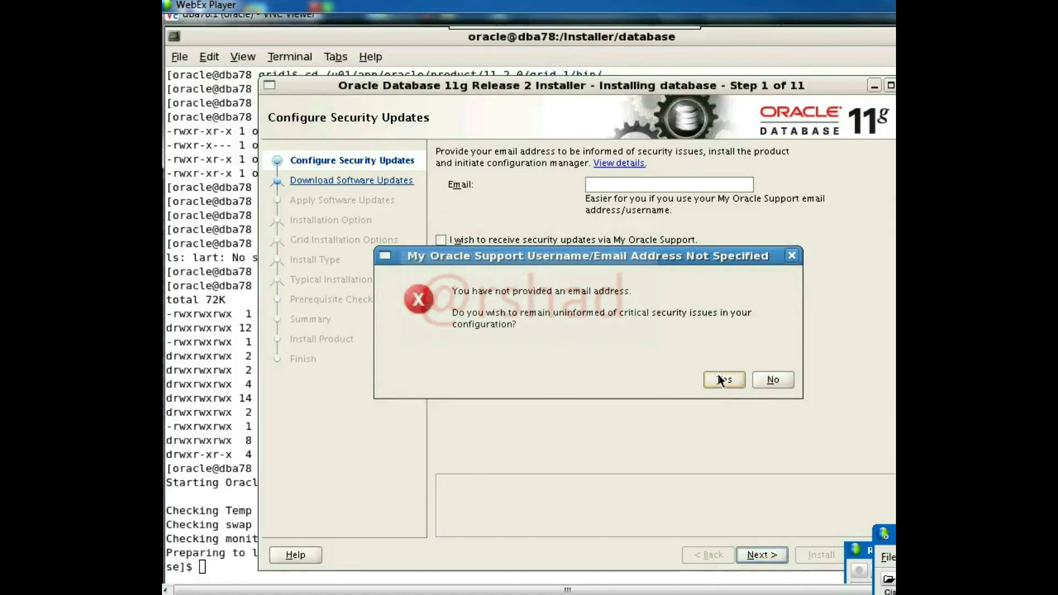
left_click(723, 379)
left_click(468, 370)
left_click(757, 555)
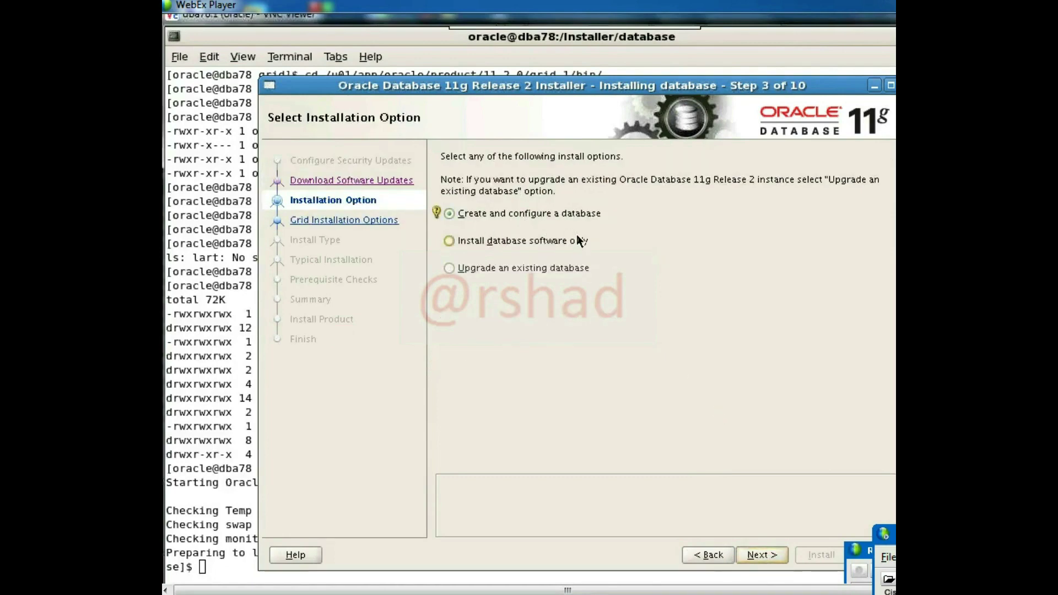
- Choose a software-only, single-instance Enterprise Edition install in English
left_click(475, 243)
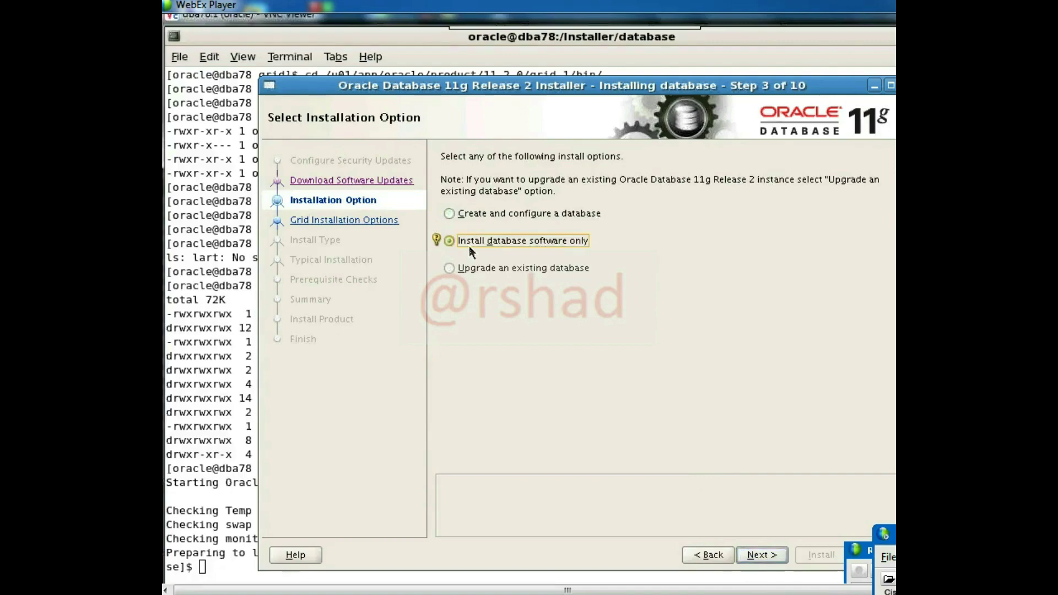
left_click(761, 555)
left_click(500, 177)
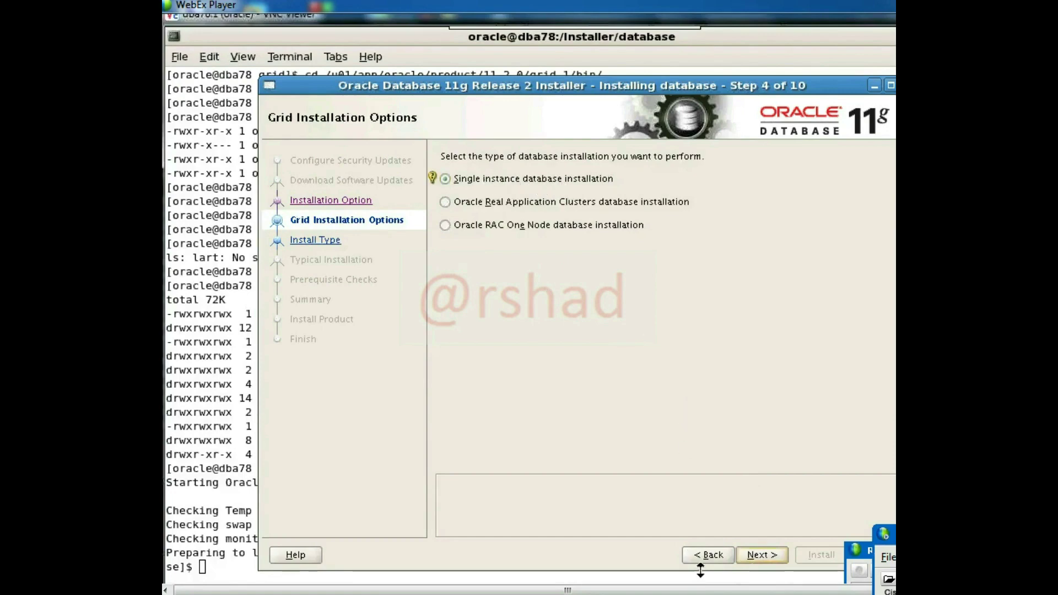
left_click(770, 556)
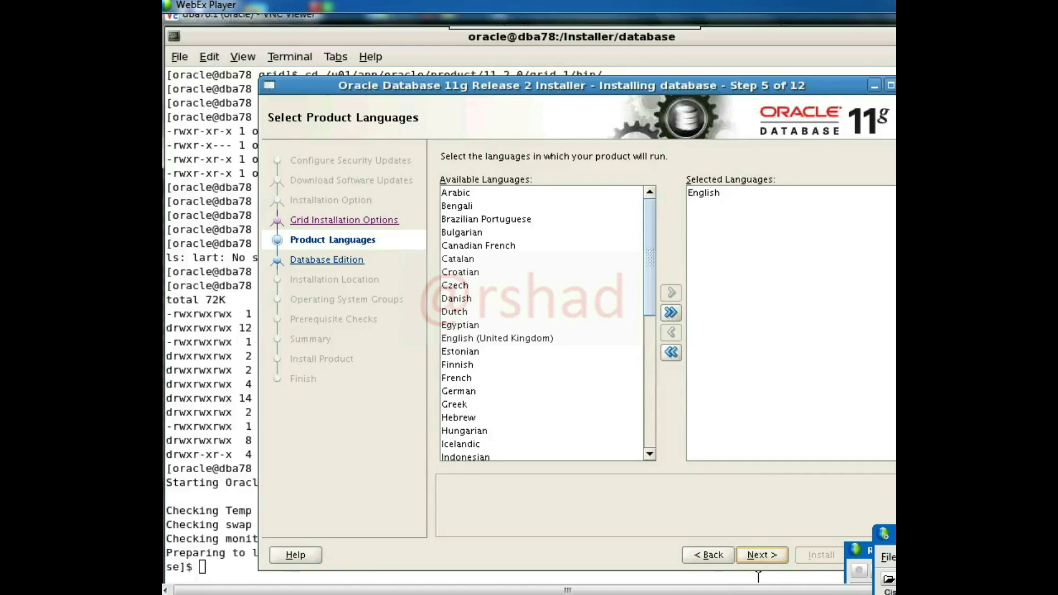
left_click(771, 559)
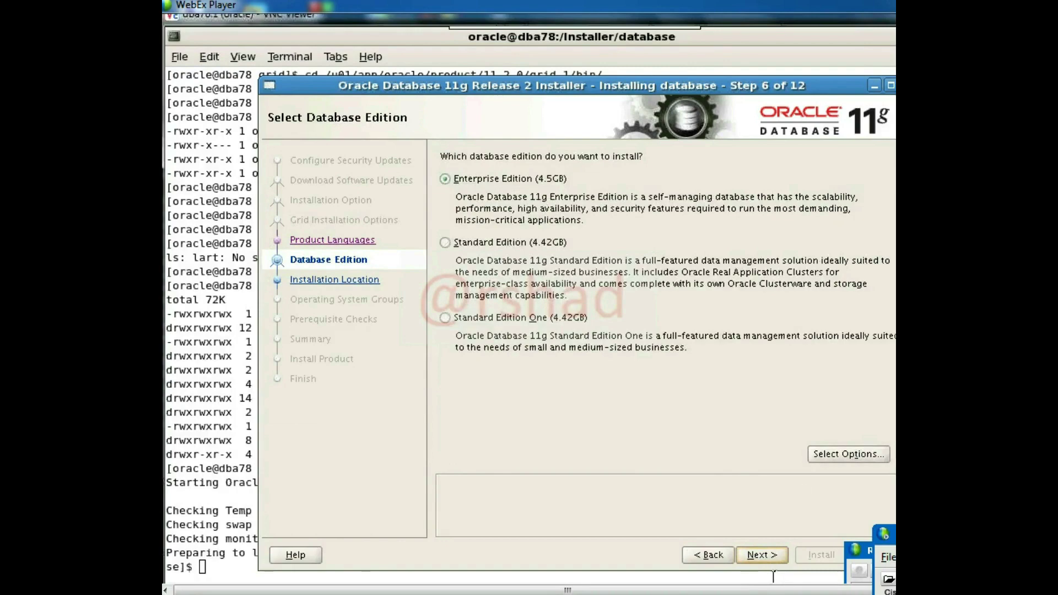
left_click(765, 557)
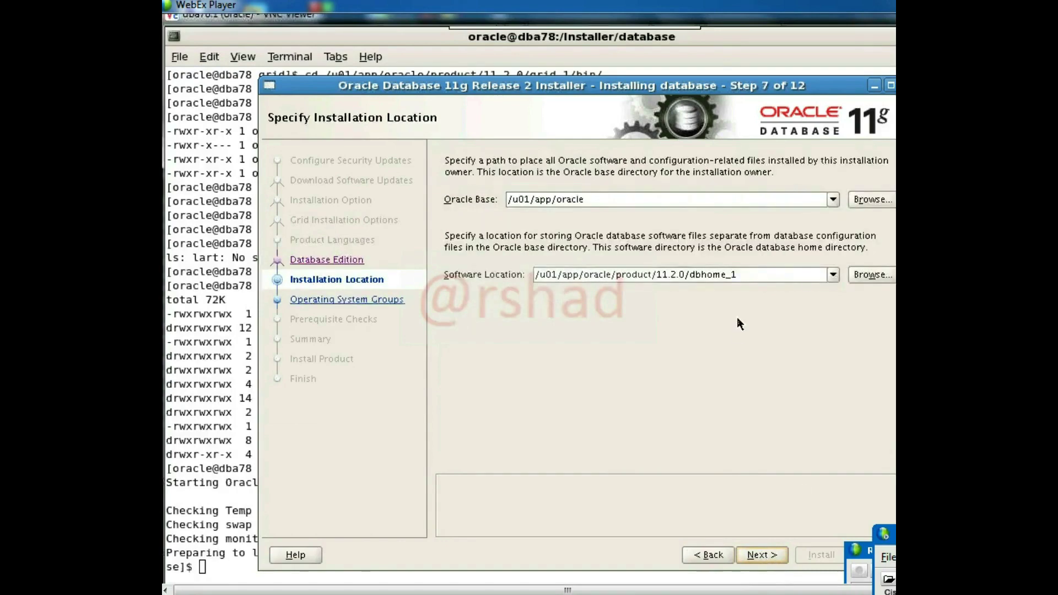
- Keep Oracle Base /u01/app/oracle and the dbhome_1 software location
triple_click(595, 198)
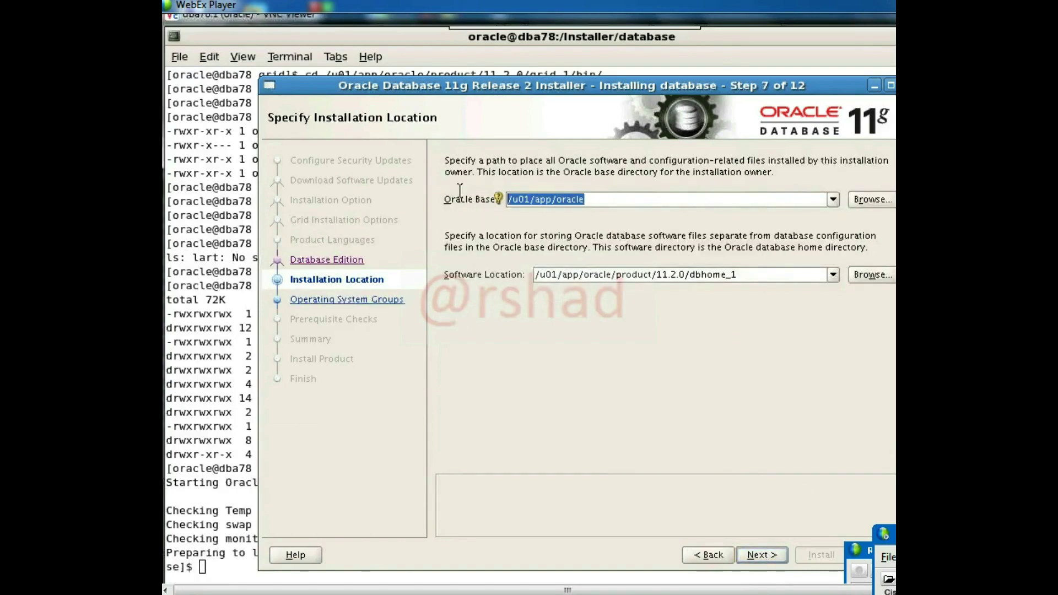
left_click(752, 274)
left_click(769, 558)
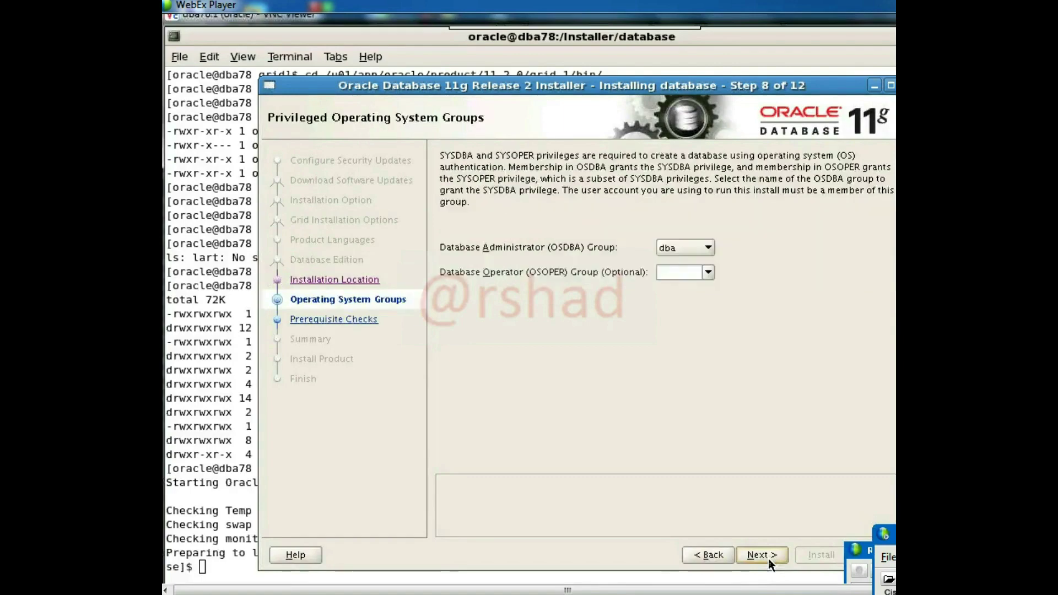
- Set the OSOPER group to dba and continue through the prerequisite checks
left_click(699, 247)
left_click(699, 277)
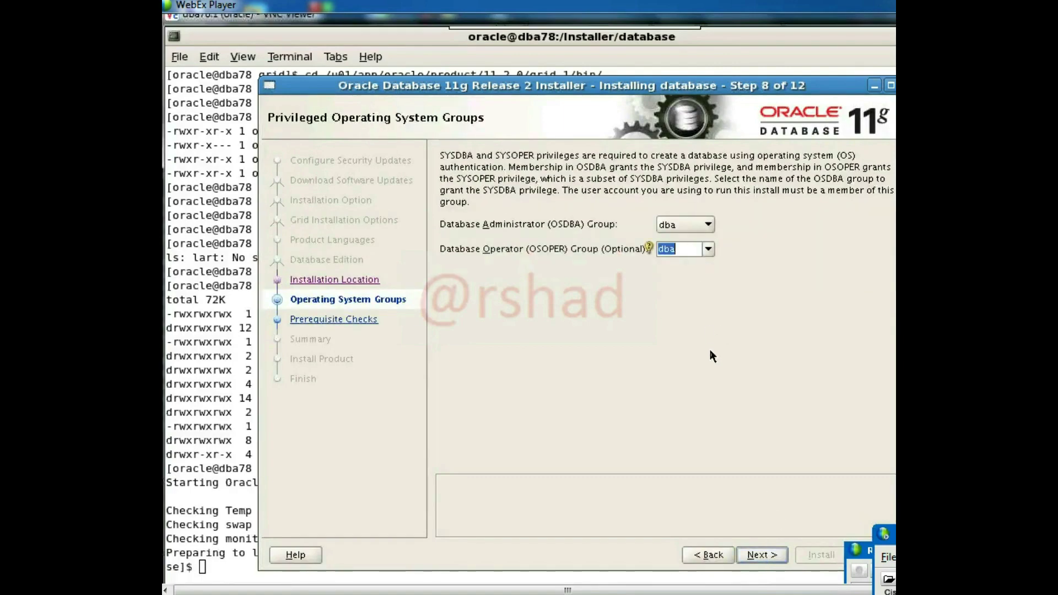
left_click(753, 558)
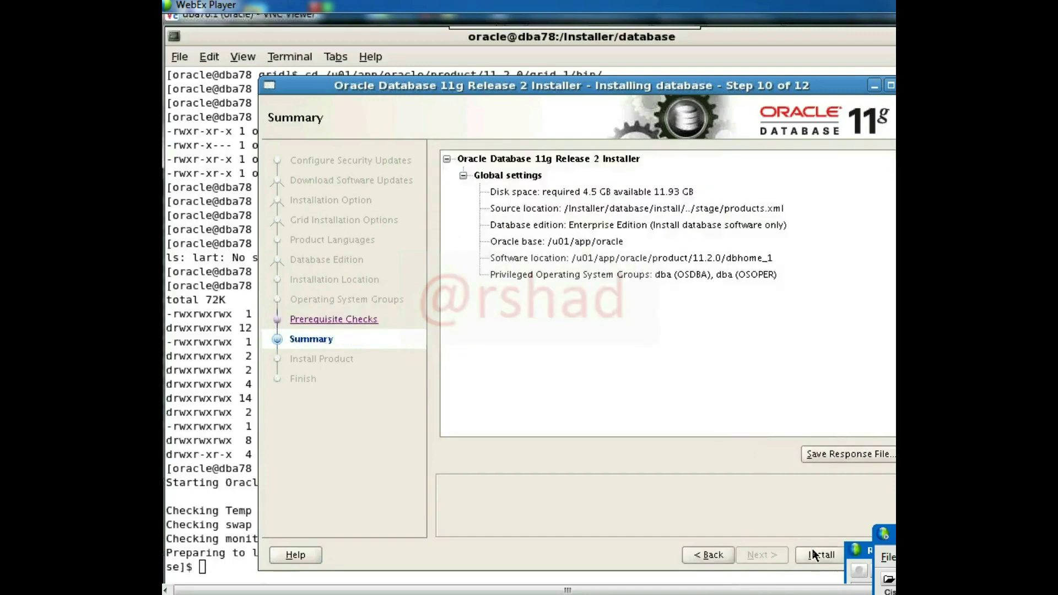
- Start the database software installation and bring up the root terminal beside it
left_click(813, 555)
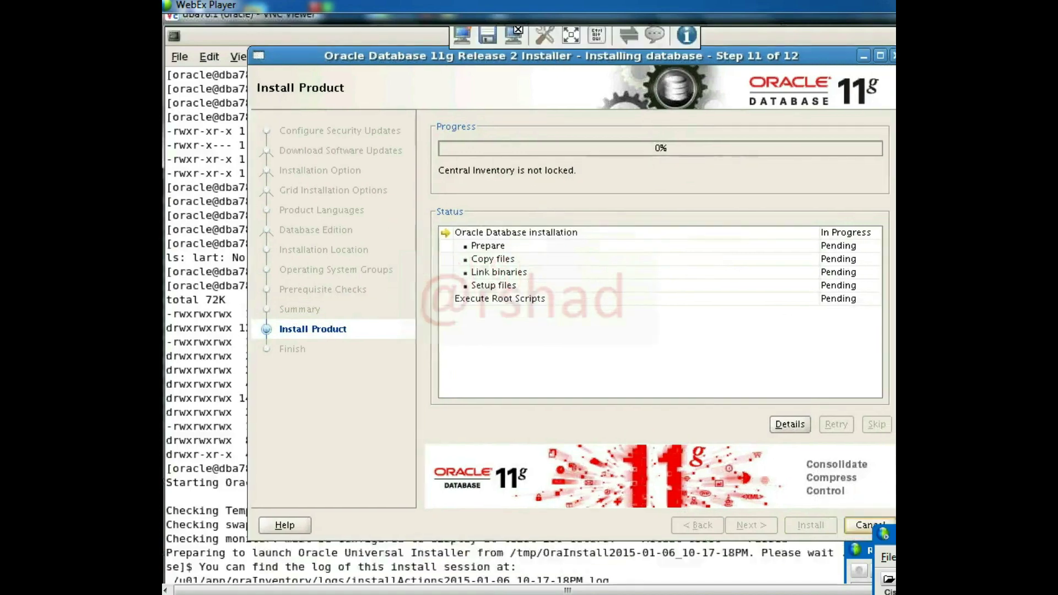
left_click_drag(548, 57, 496, 49)
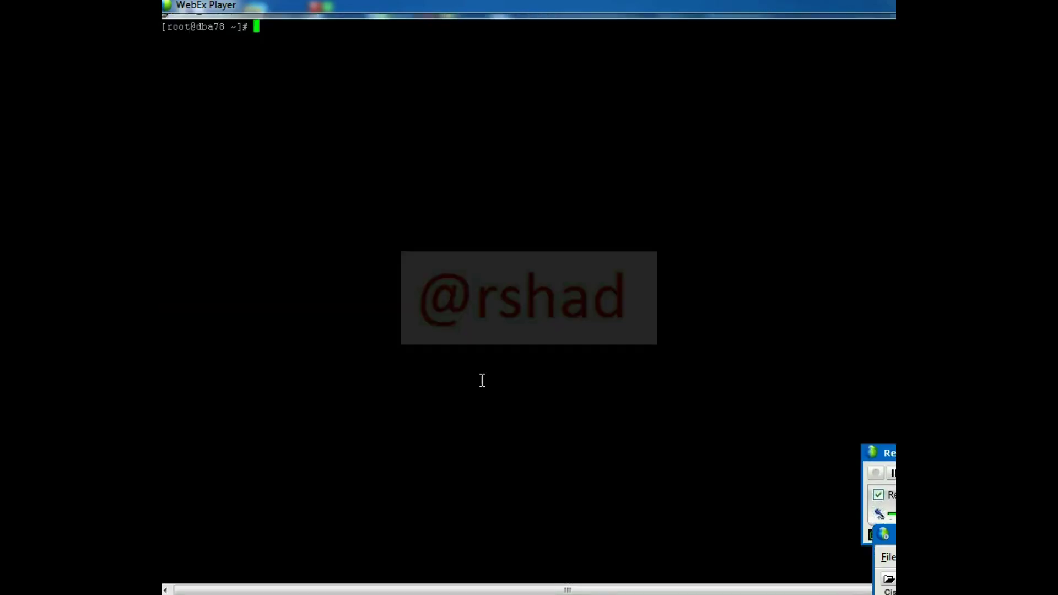
key("Return")
key("Return")
key("Return")
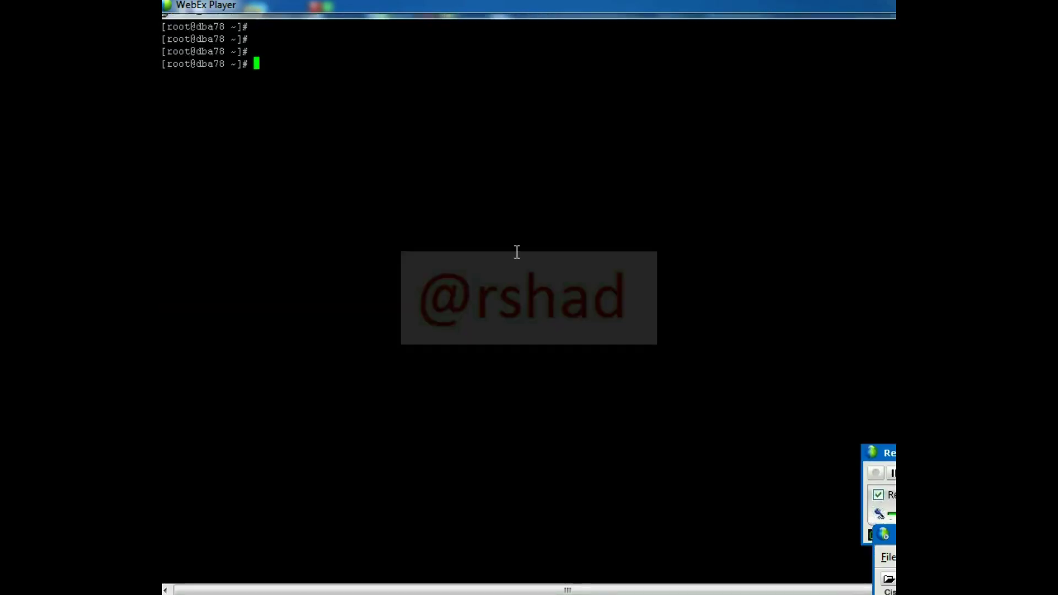
left_click_drag(554, 17, 560, 280)
left_click_drag(644, 287, 689, 441)
- Run /u01/app/oracle/product/11.2.0/dbhome_1/root.sh as root, accepting the default local bin directory
type("/u01")
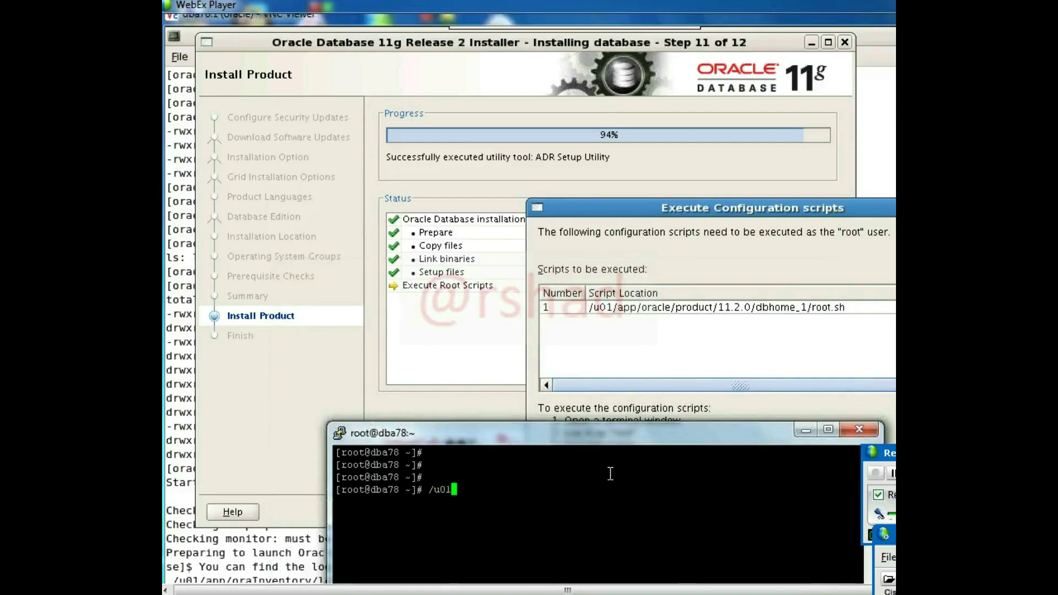
key("Caps_Lock")
type("/app/ora")
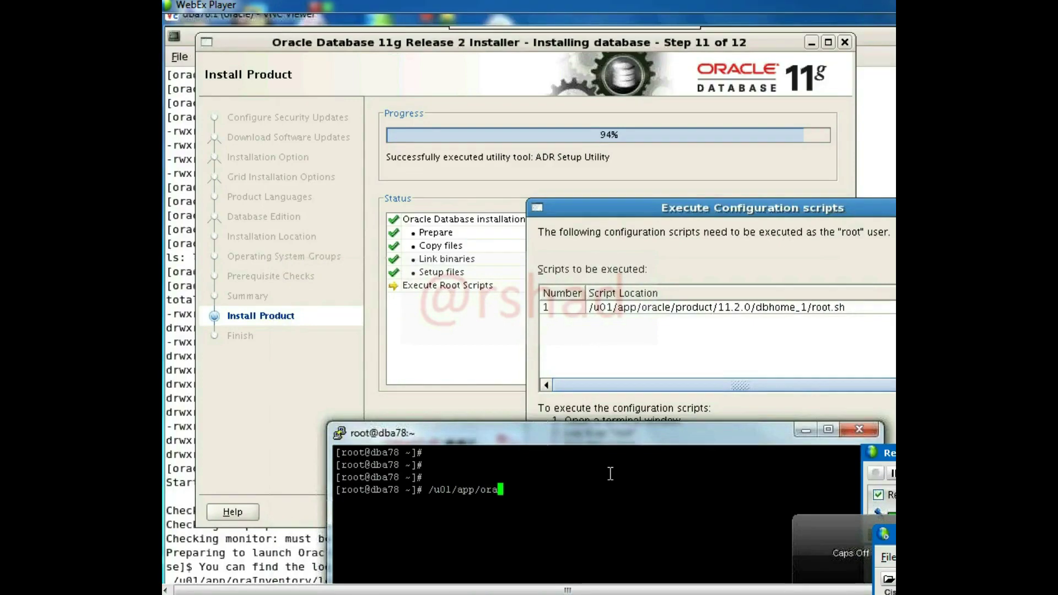
type("cle/product/11.2.0/dbhome_1/root.sh")
key("Return")
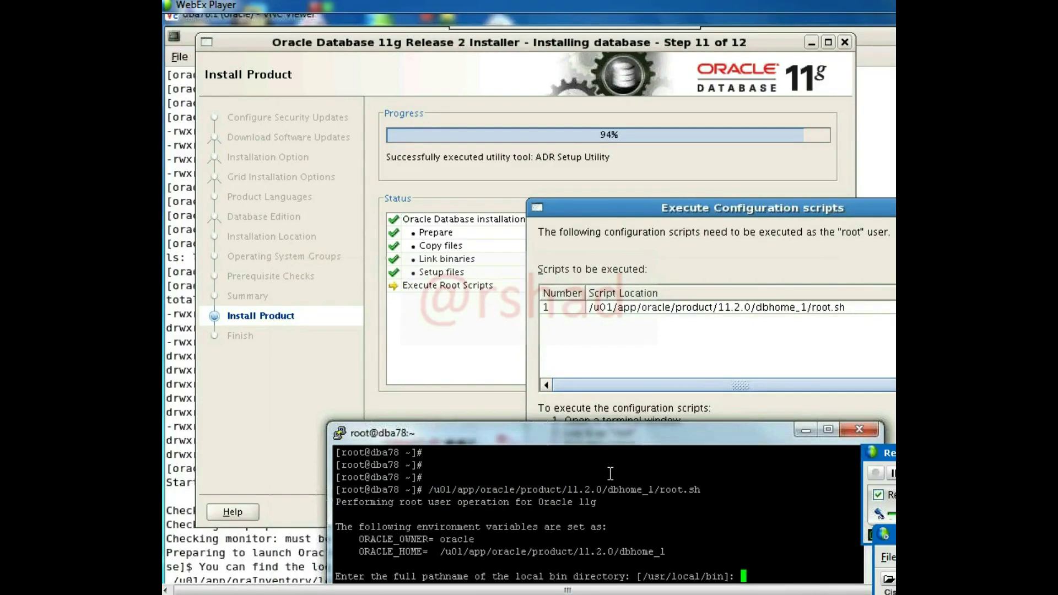
left_click_drag(531, 436, 428, 244)
key("Return")
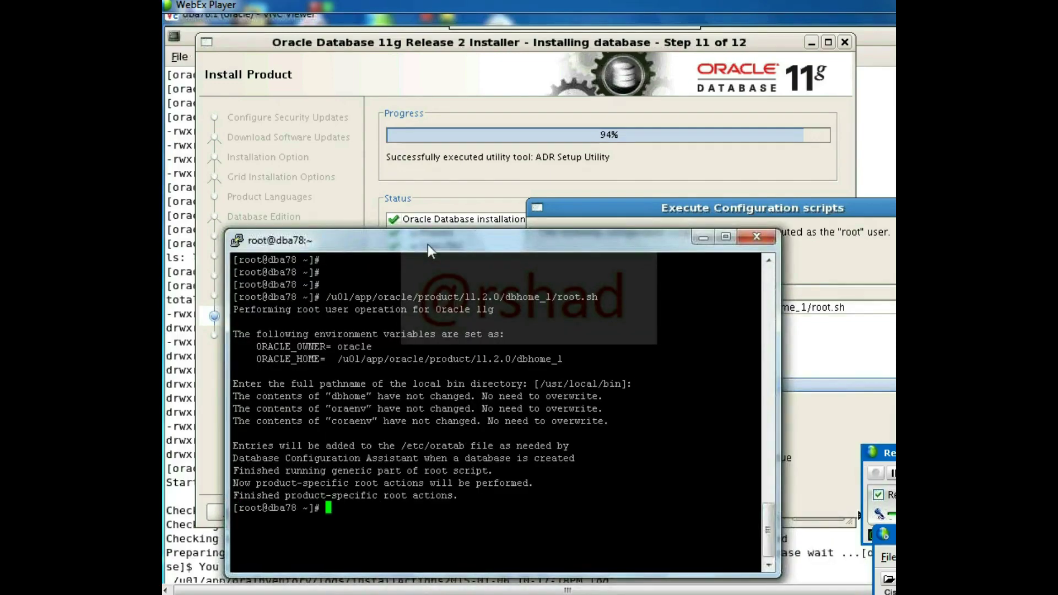
- Confirm in the installer's scripts dialog that root.sh has been run
left_click(873, 422)
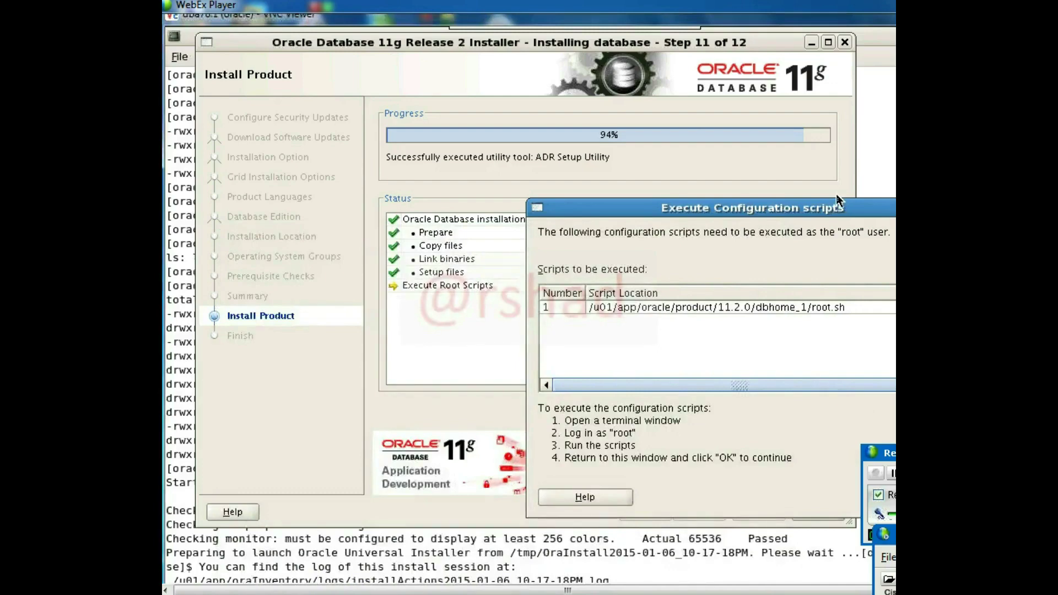
left_click_drag(836, 208, 717, 131)
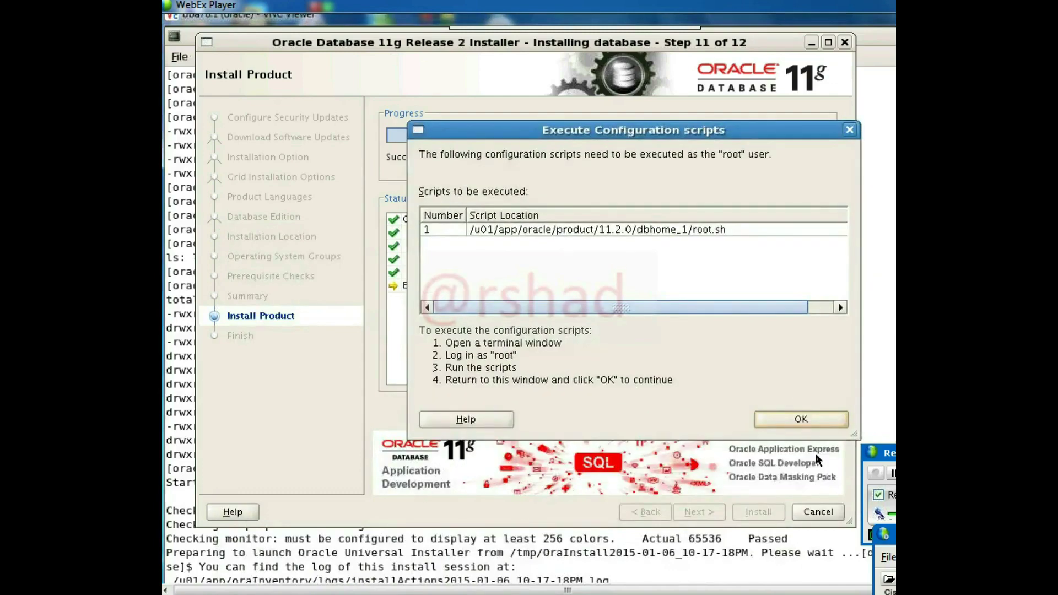
left_click(804, 422)
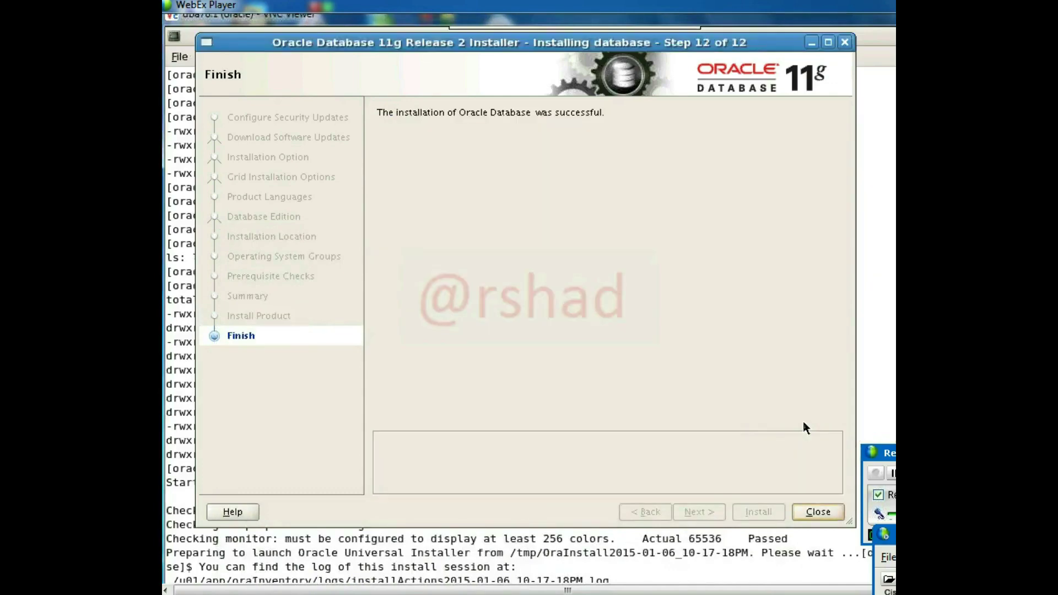
- Close the finished installer, clear the terminal, and start dbca
left_click(818, 513)
key("Return")
key("Return")
key("Return")
key("Return")
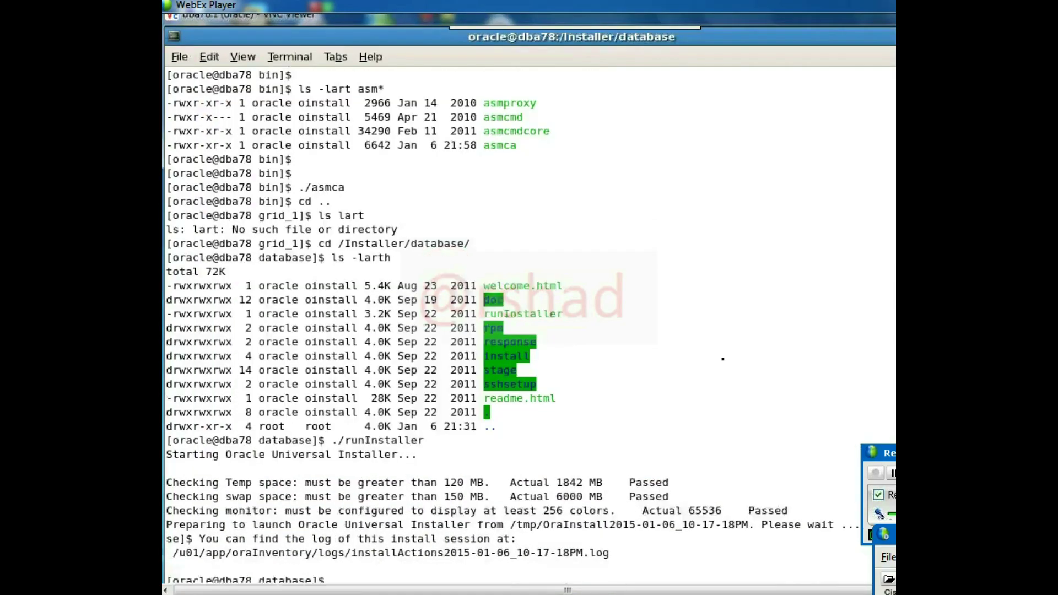
key("ctrl+l")
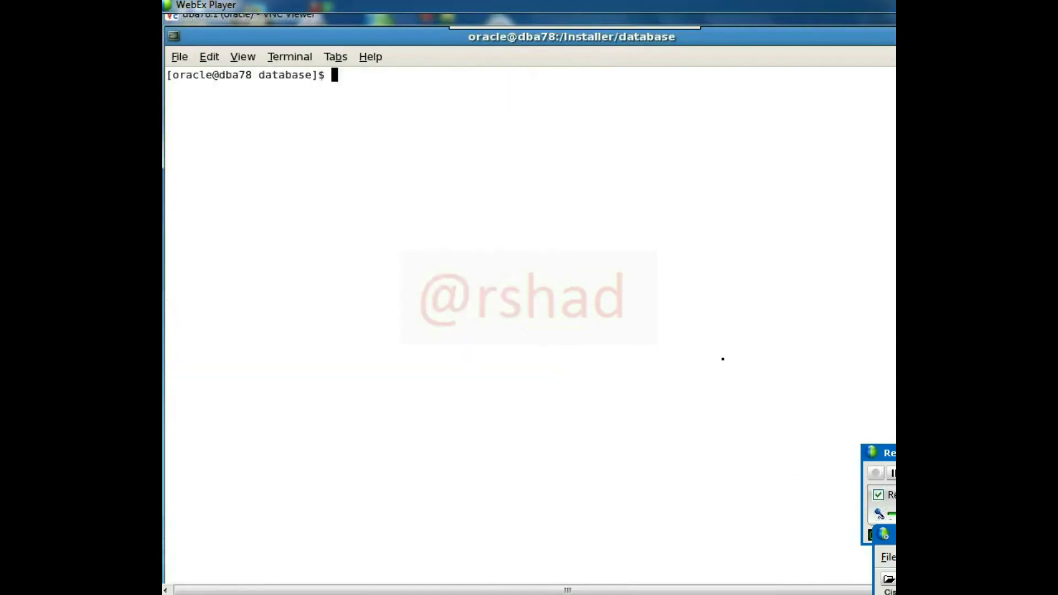
type("dbca")
key("Return")
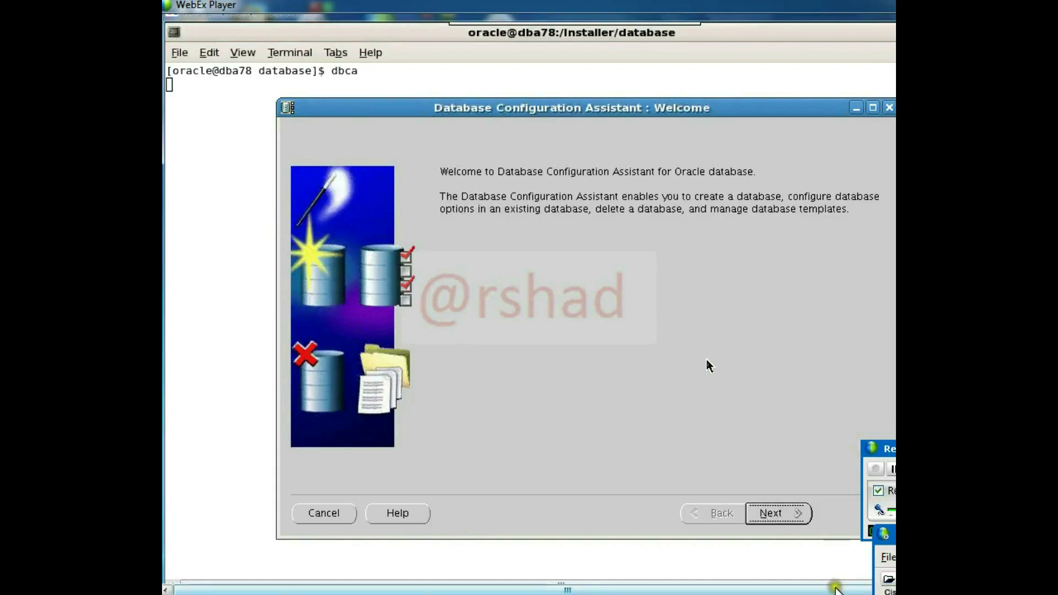
- Choose Create a Database with the General Purpose or Transaction Processing template
key("Return")
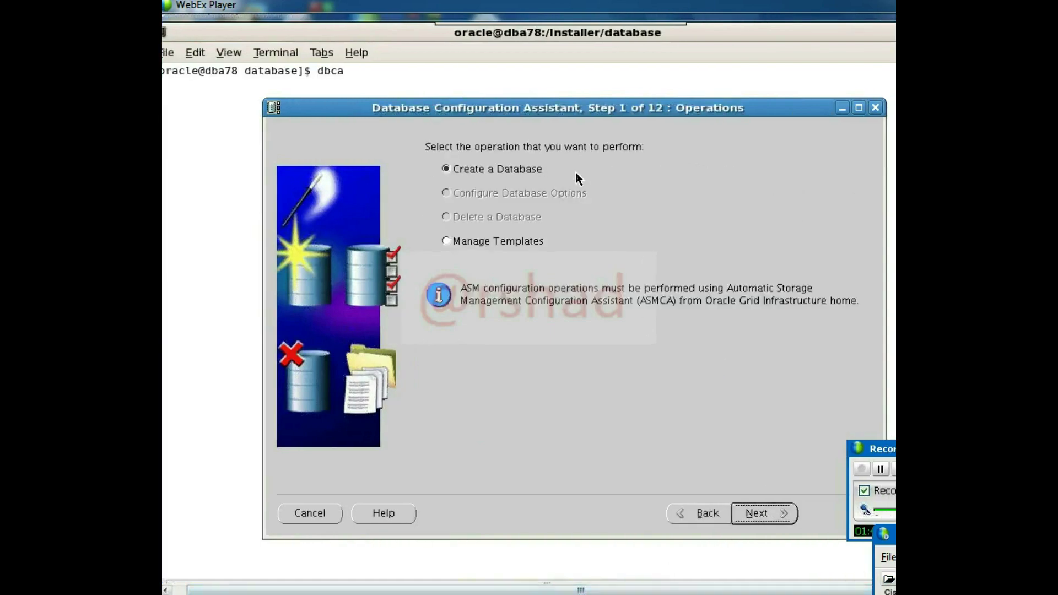
left_click_drag(521, 101, 475, 27)
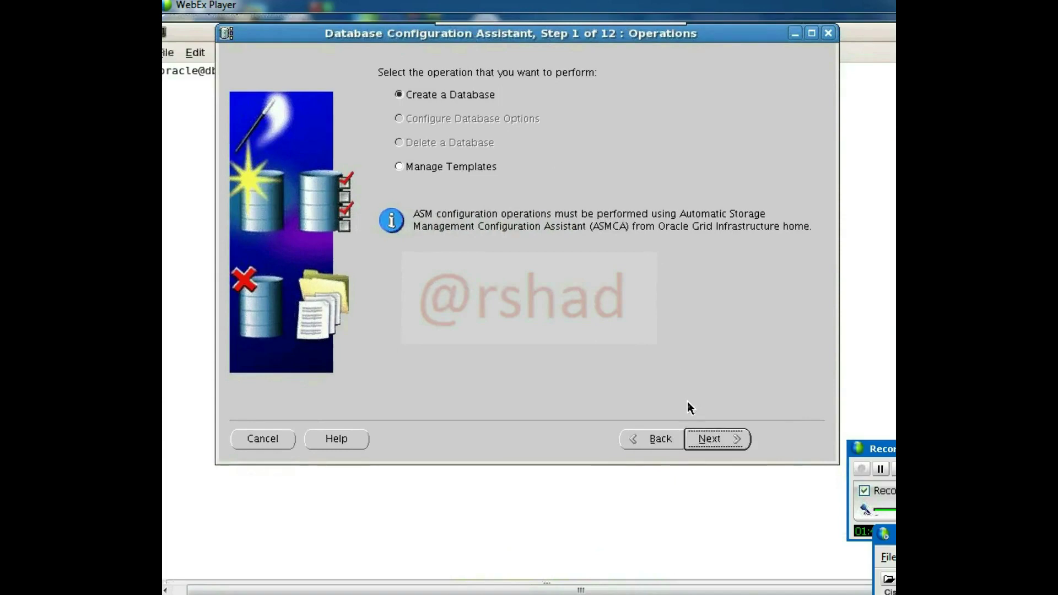
left_click(721, 439)
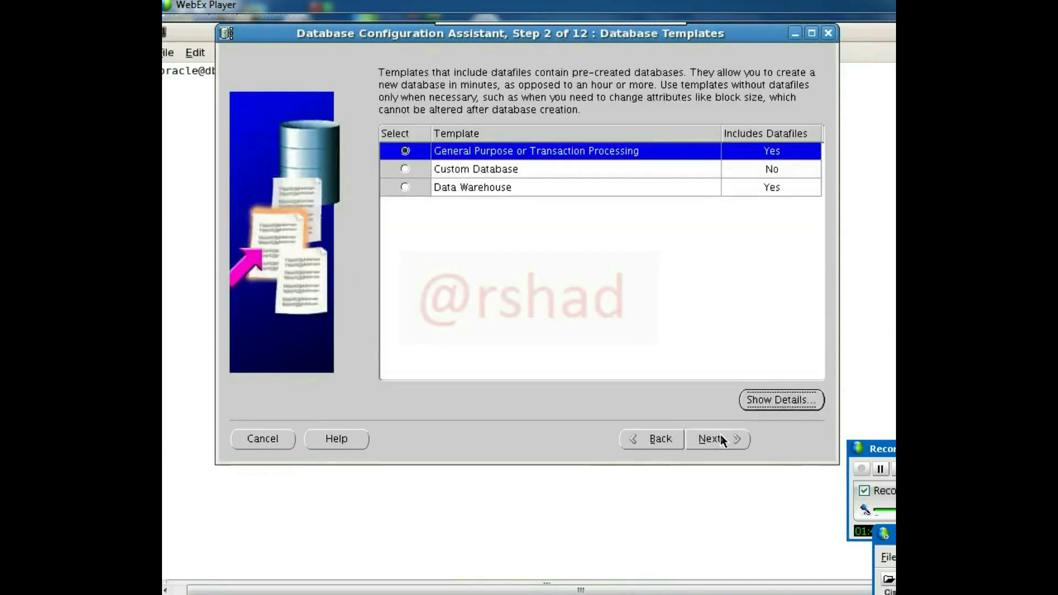
left_click(717, 441)
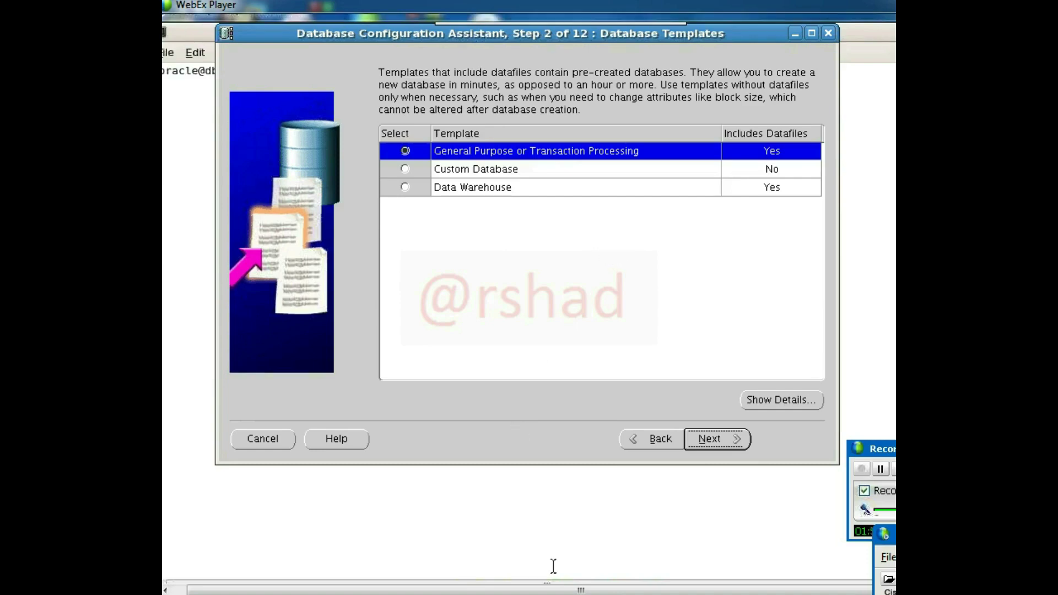
- Clear the root terminal screen
key("alt+Tab")
type("clear")
key("Return")
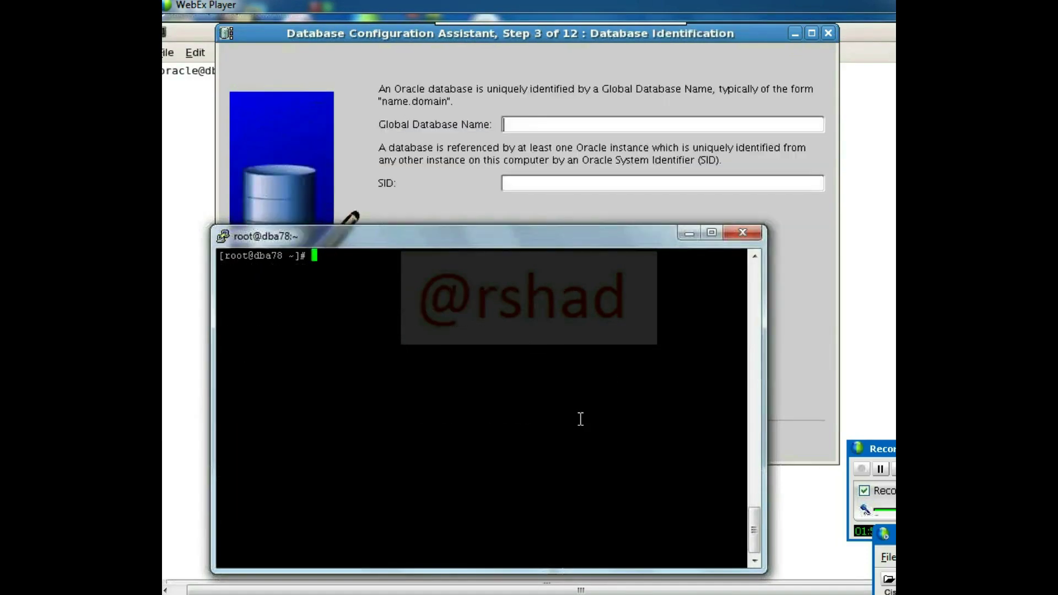
- Switch to the oracle user with su - oracle and open .bash_profile in vi
type("su - oracle")
key("Return")
type("vi ")
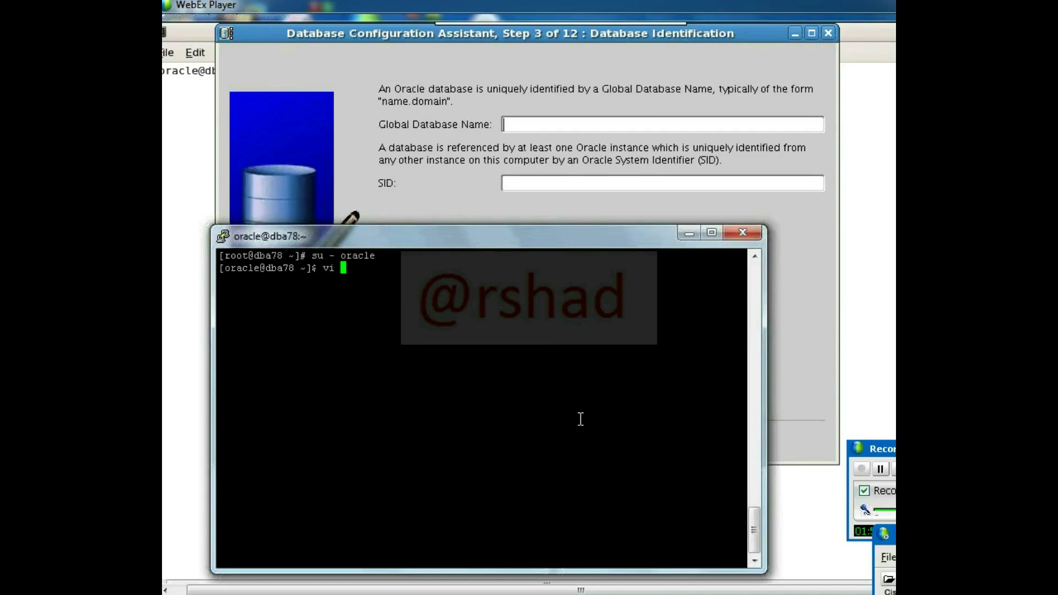
type(".bash_profile")
key("Return")
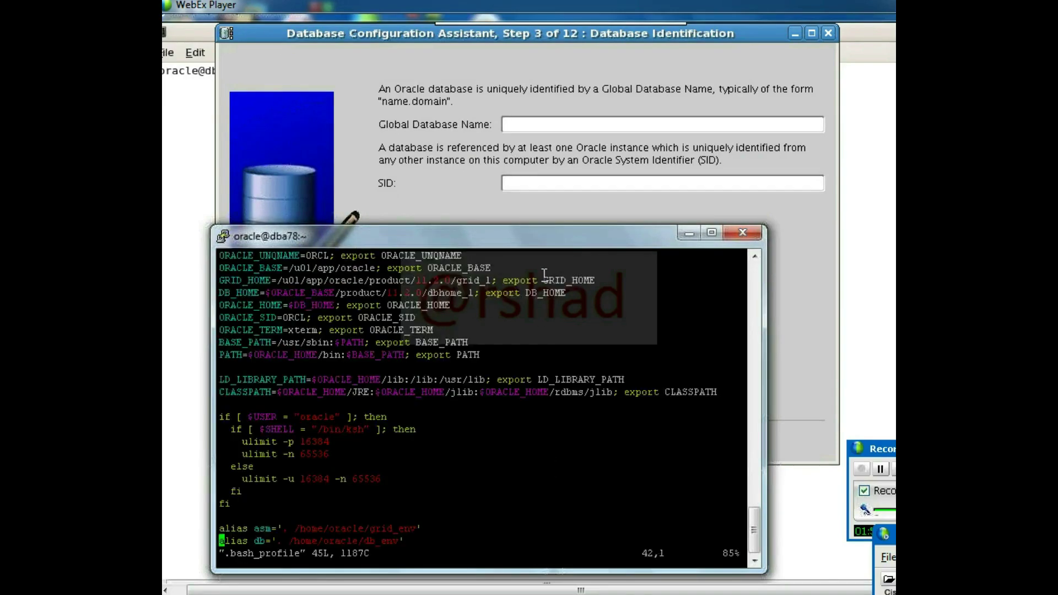
- Confirm ORACLE_UNQNAME and ORACLE_SID are both ORCL, then return to the wizard
double_click(558, 235)
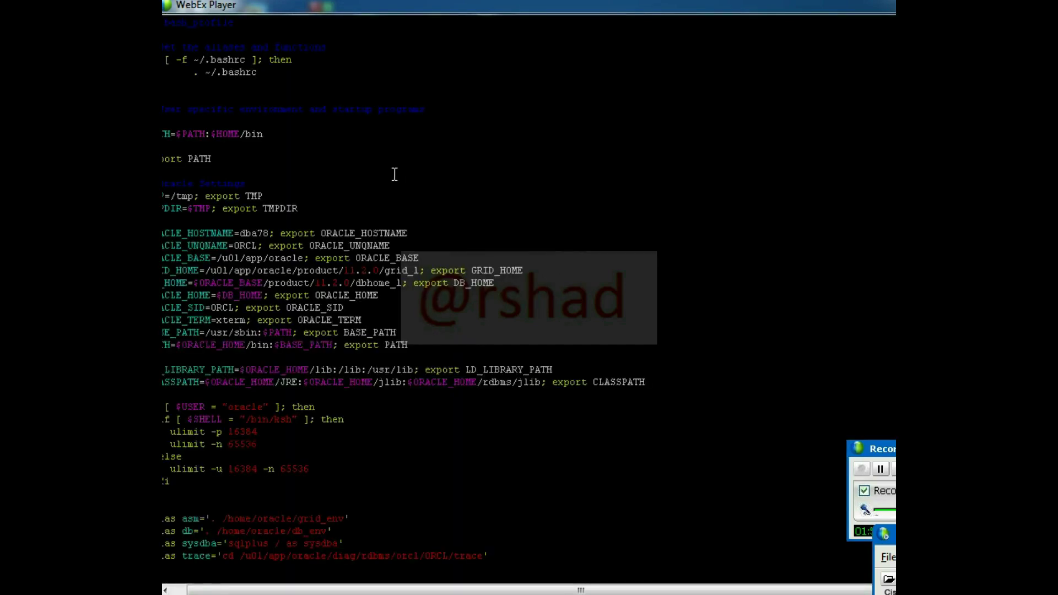
double_click(240, 245)
double_click(222, 308)
key("alt+Tab")
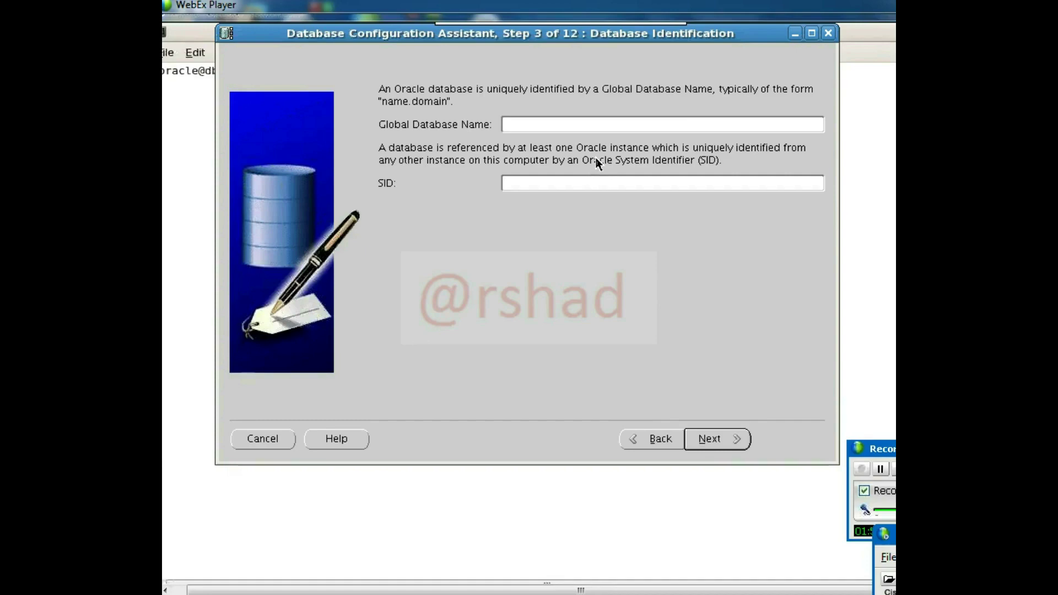
- Name the database ORCL and keep the default Enterprise Manager options
type("ORCL")
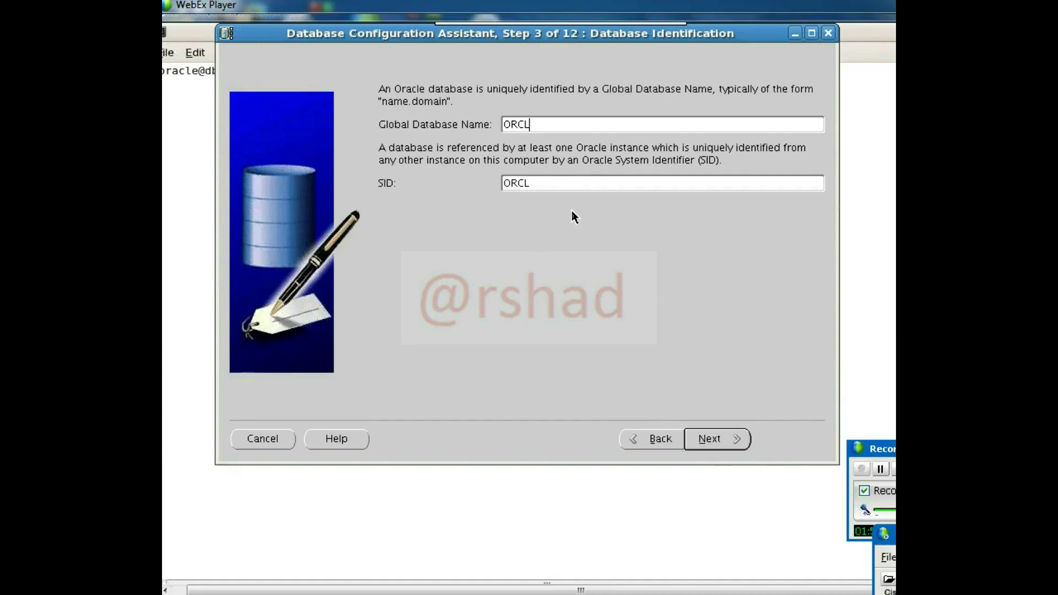
left_click(706, 439)
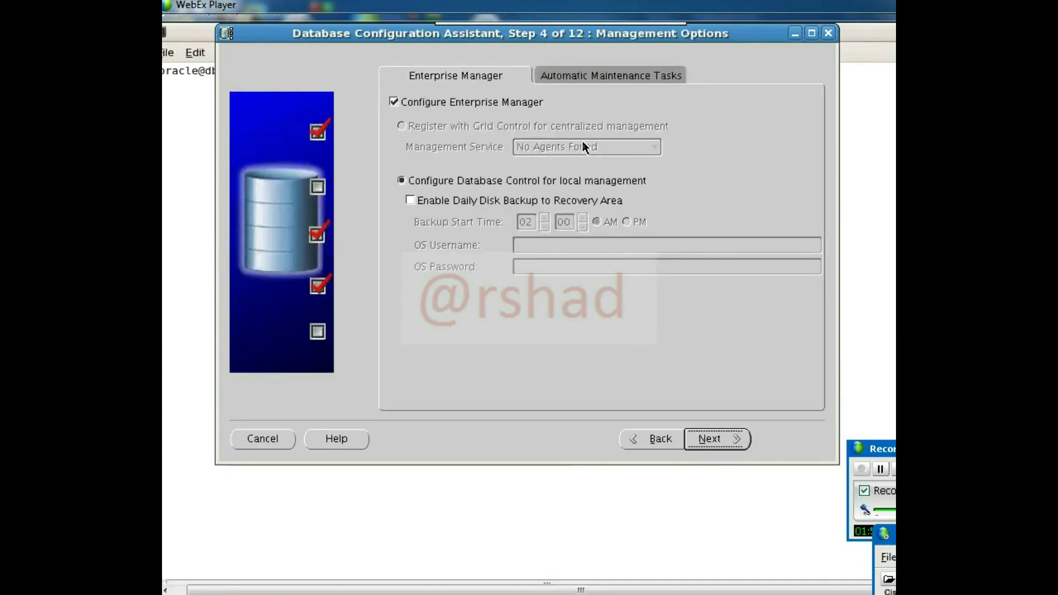
left_click(706, 435)
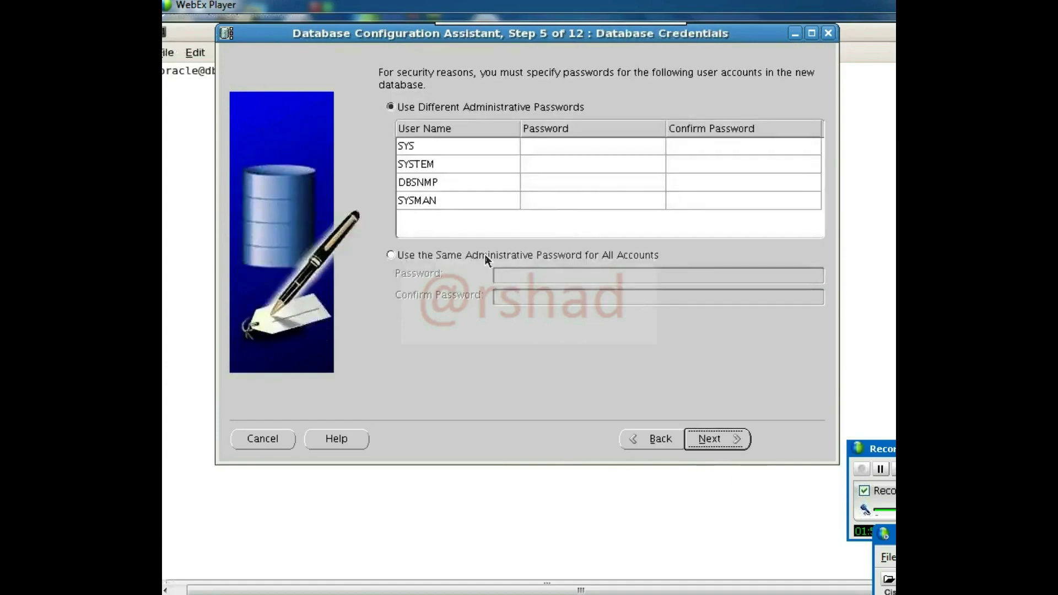
- Use one shared administrative password for all accounts, entering and confirming it
left_click(486, 257)
left_click(535, 280)
type("oracl")
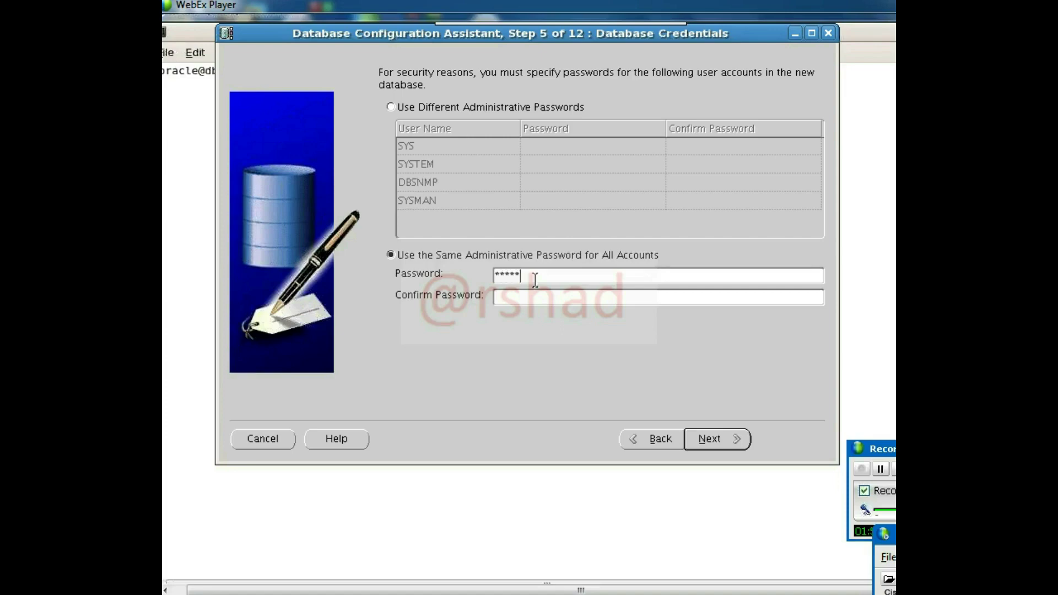
key("BackSpace")
key("BackSpace")
key("BackSpace")
key("BackSpace")
key("BackSpace")
type("orclle")
key("Tab")
type("oracle")
key("Return")
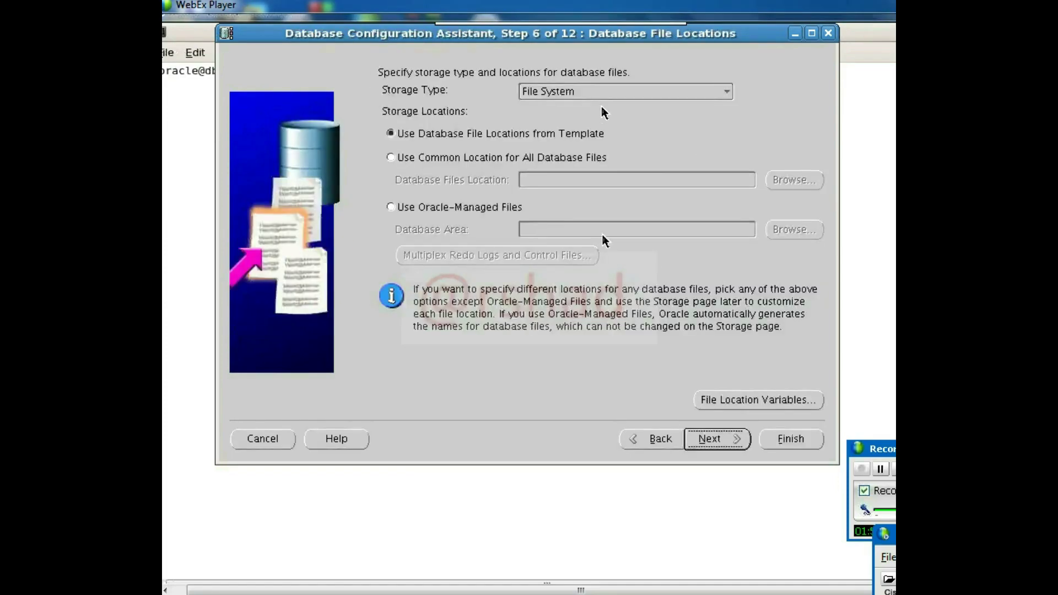
- Set storage type to Automatic Storage Management with the +DATA disk group
left_click(614, 93)
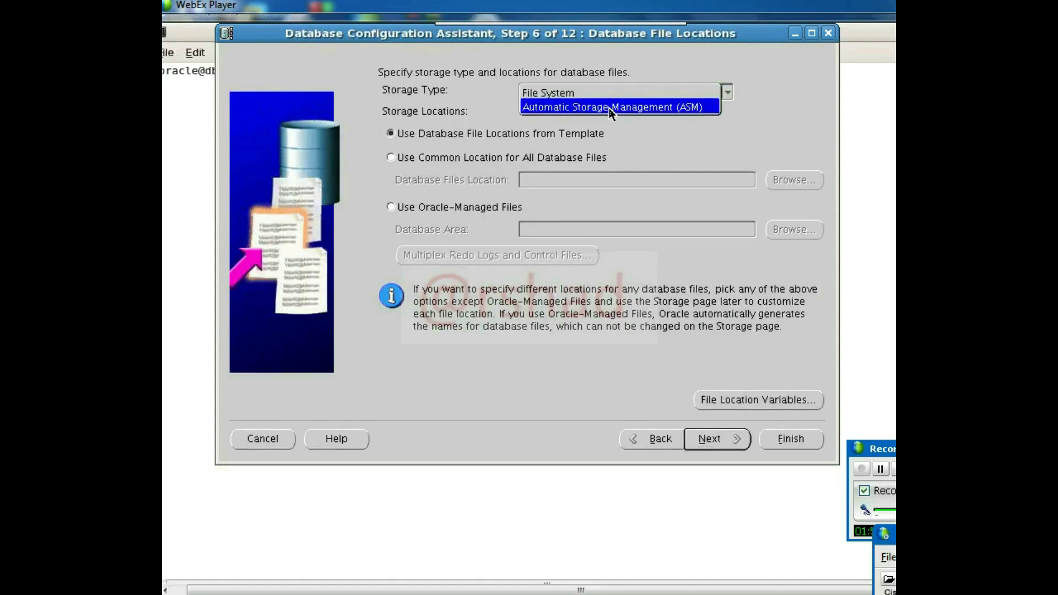
left_click(612, 108)
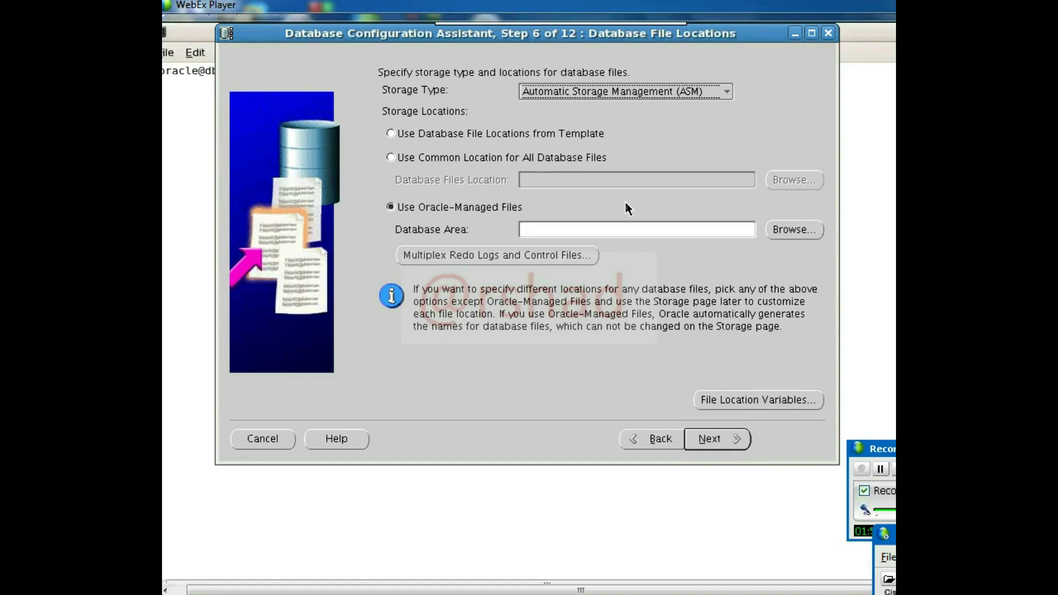
left_click(779, 236)
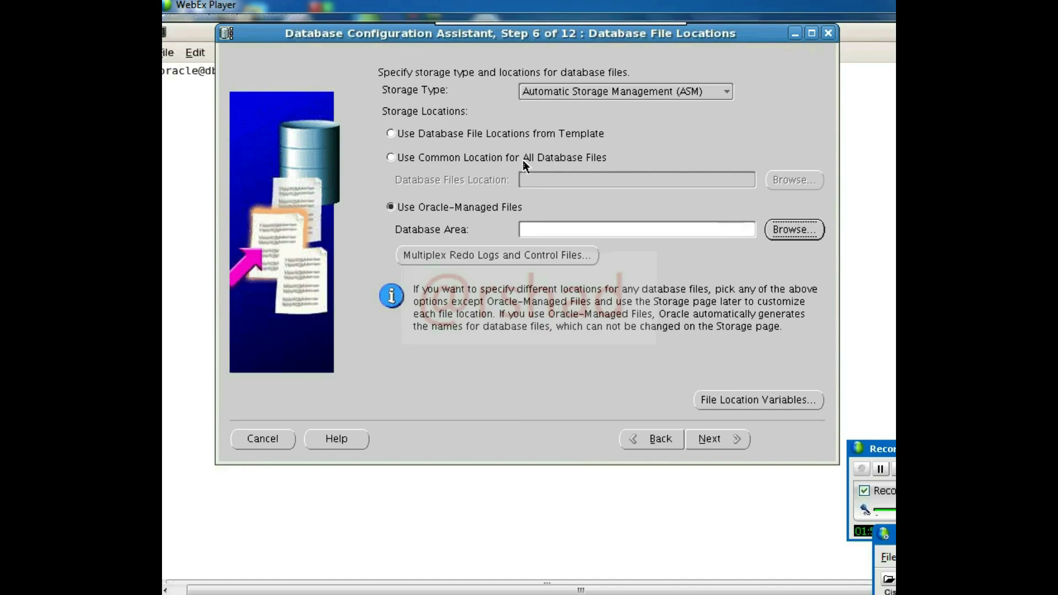
key("space")
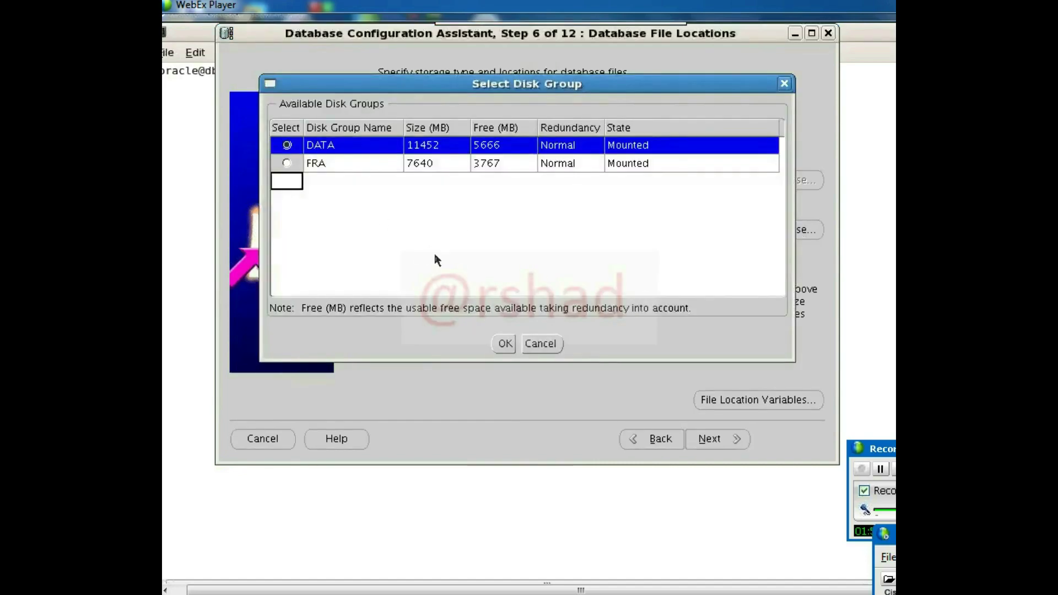
left_click(503, 344)
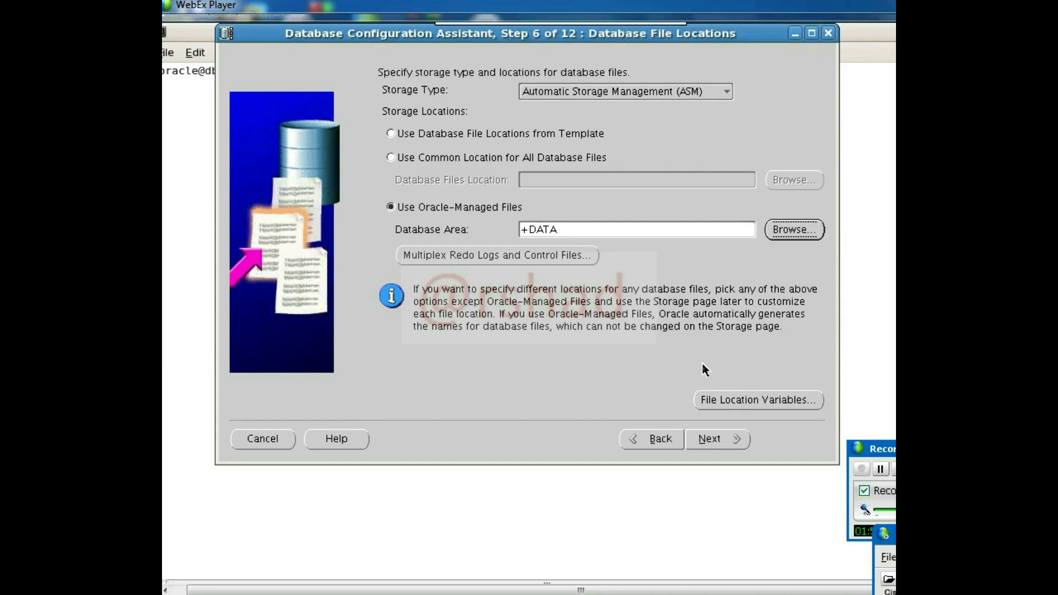
- Enter the ASMSNMP password in the ASM Credentials prompt
left_click(720, 435)
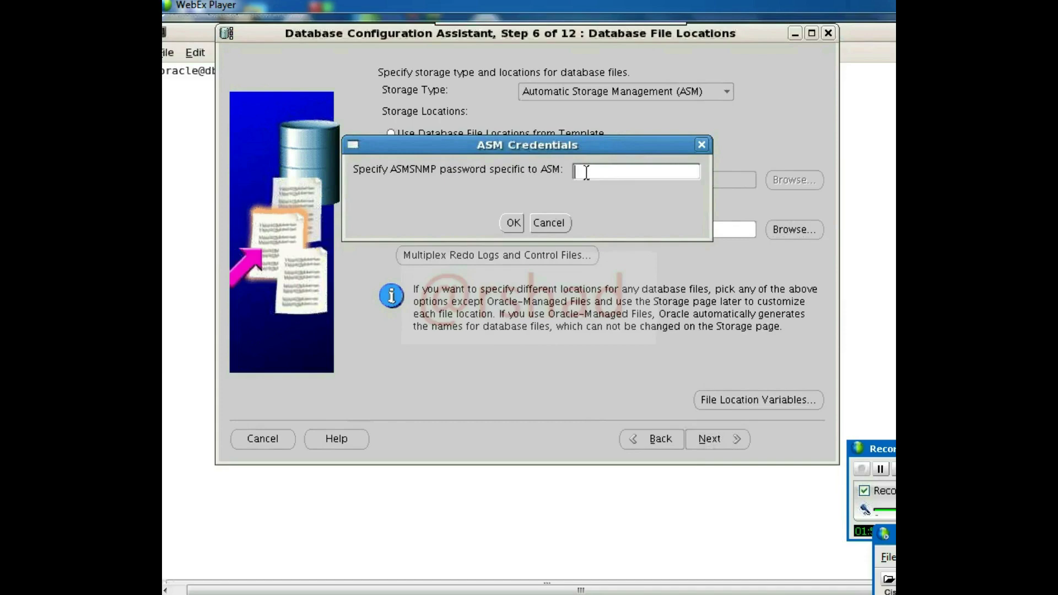
type("oracle1")
left_click(508, 225)
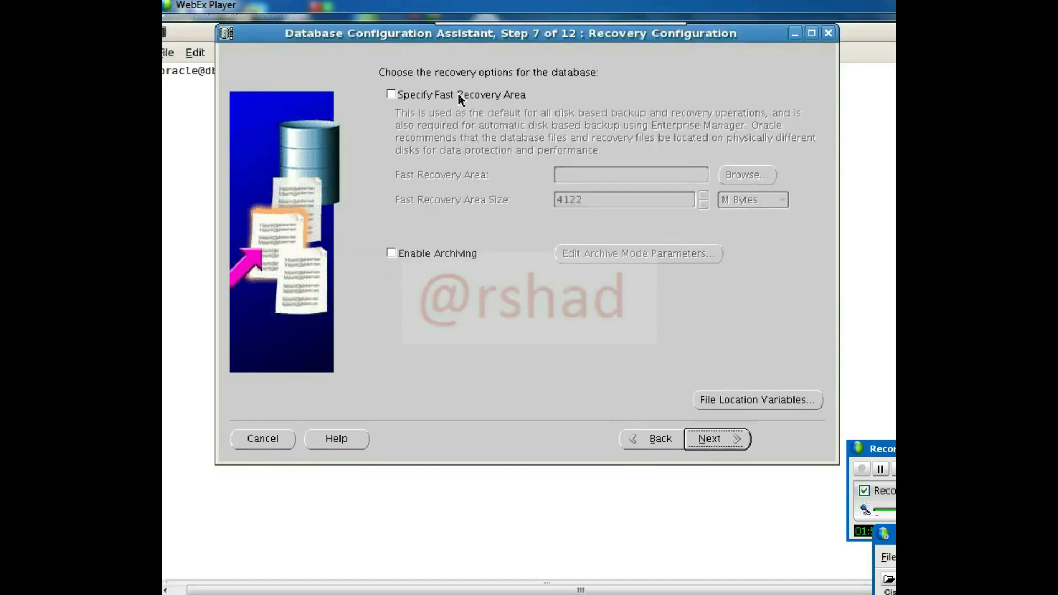
- Enable a fast recovery area located on the +FRA disk group
left_click(460, 97)
left_click(747, 176)
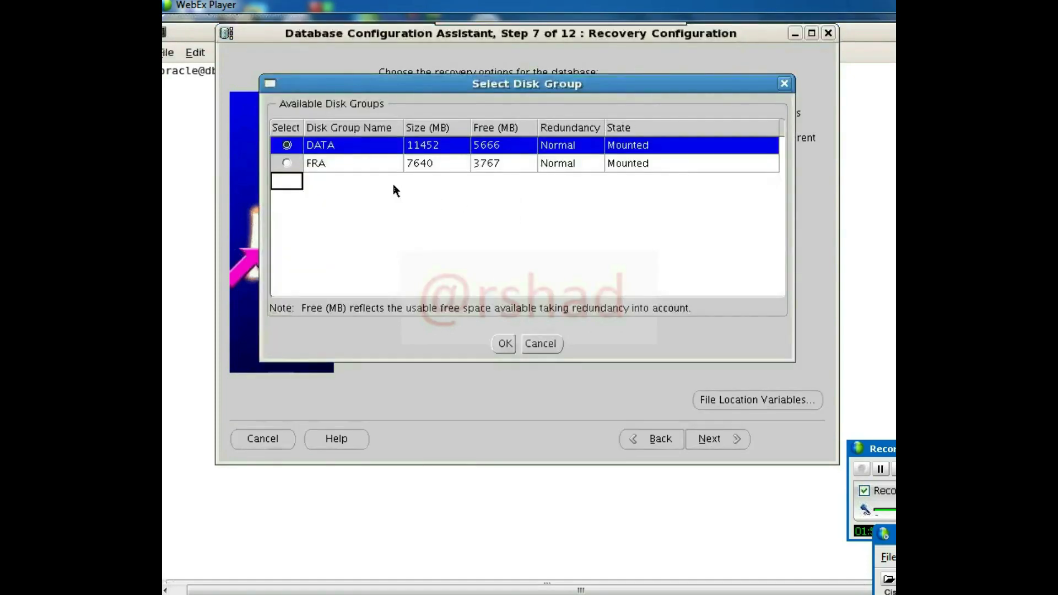
left_click(350, 168)
left_click(505, 344)
- Enable archiving and accept the low free-space warning
left_click(432, 256)
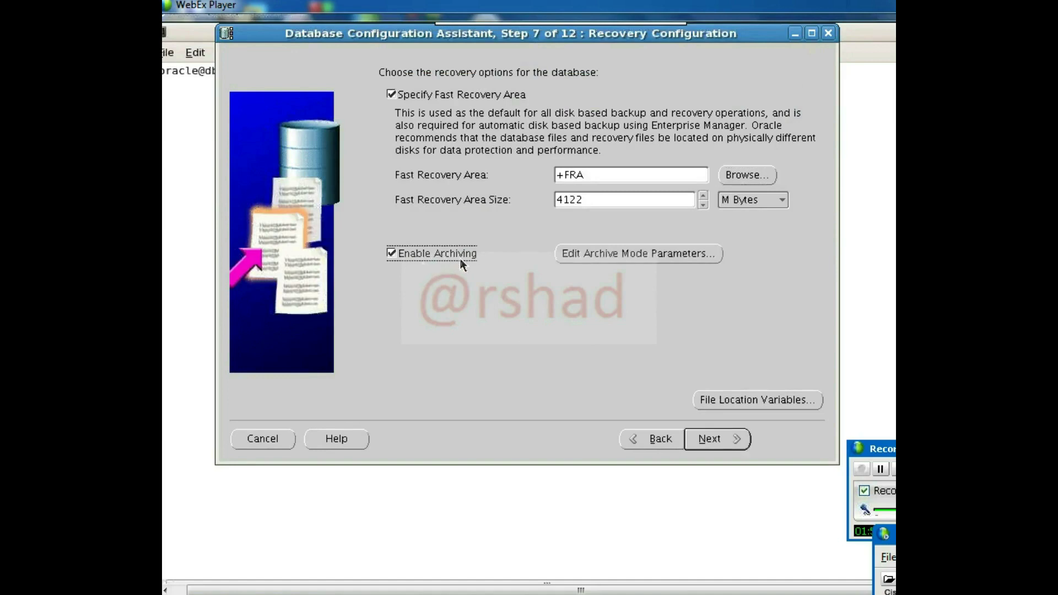
left_click(710, 441)
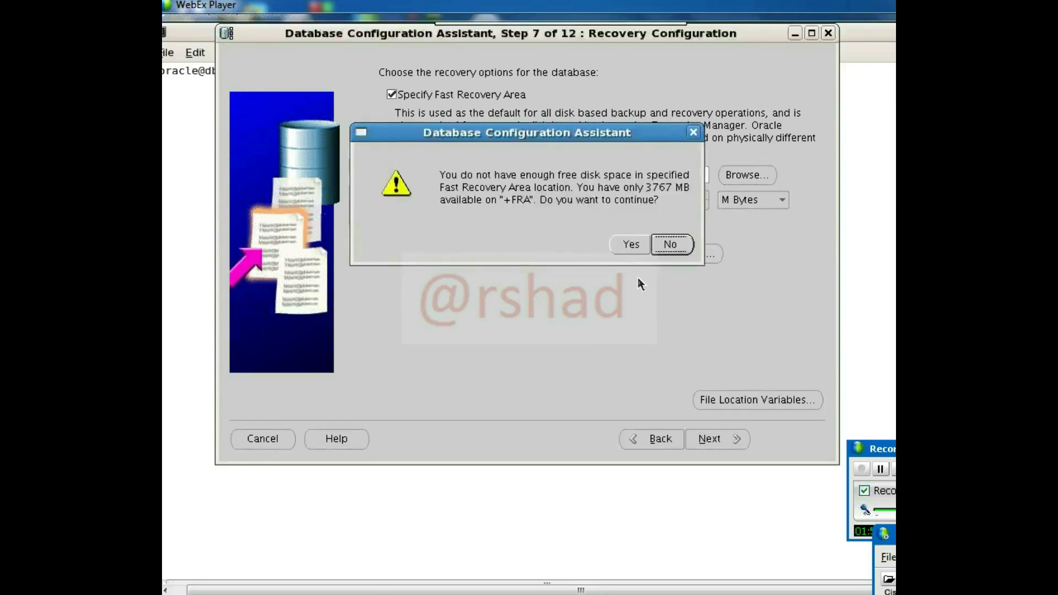
left_click(630, 246)
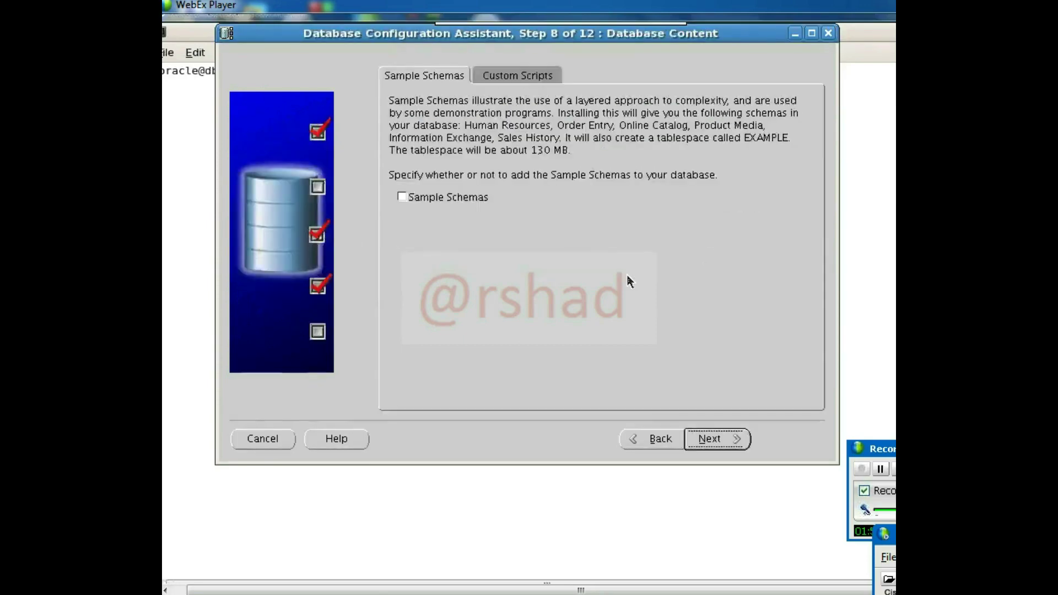
- Tick Sample Schemas on Database Content and advance to Initialization Parameters
left_click(451, 200)
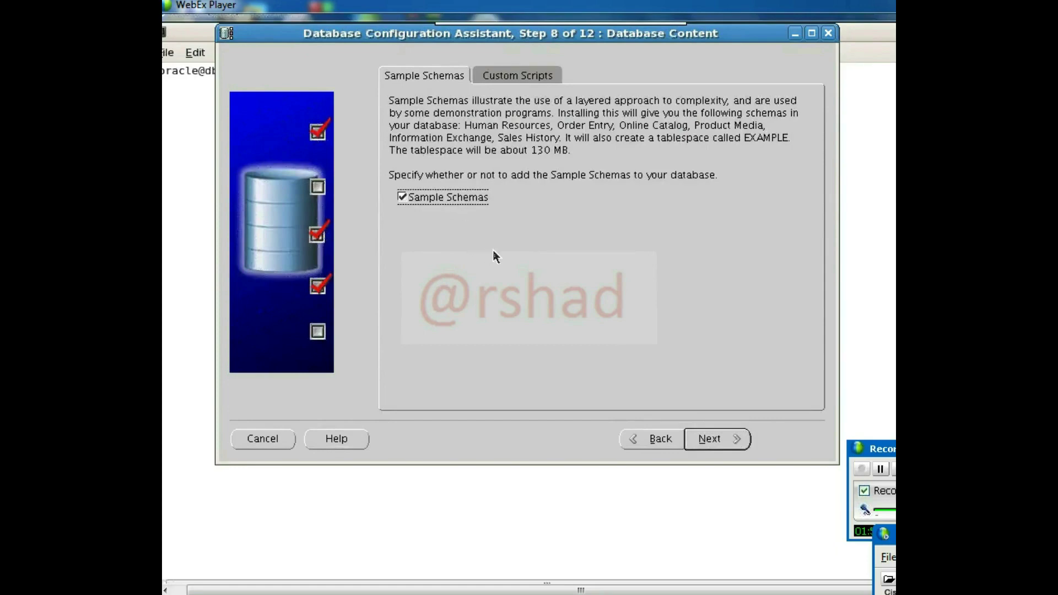
left_click(714, 439)
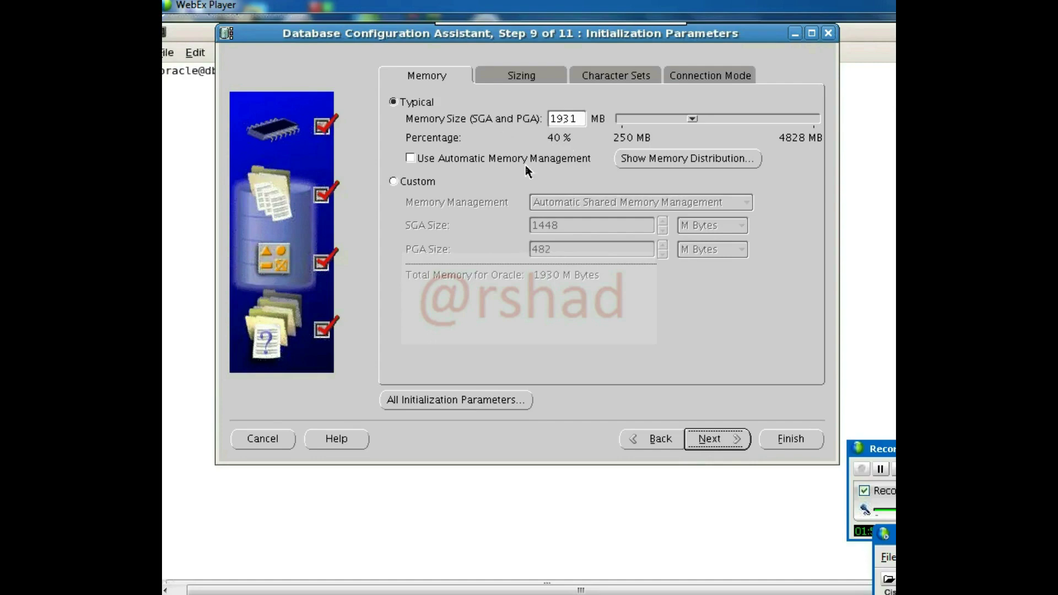
- Keep Typical memory sizing, enable Automatic Memory Management, and adjust the memory slider
left_click(411, 184)
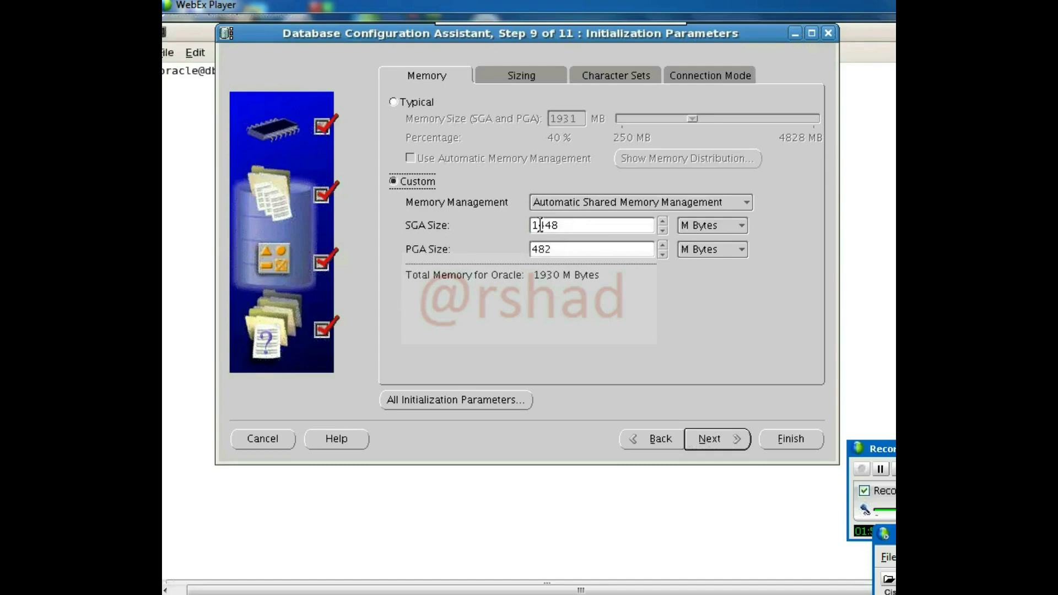
left_click(430, 104)
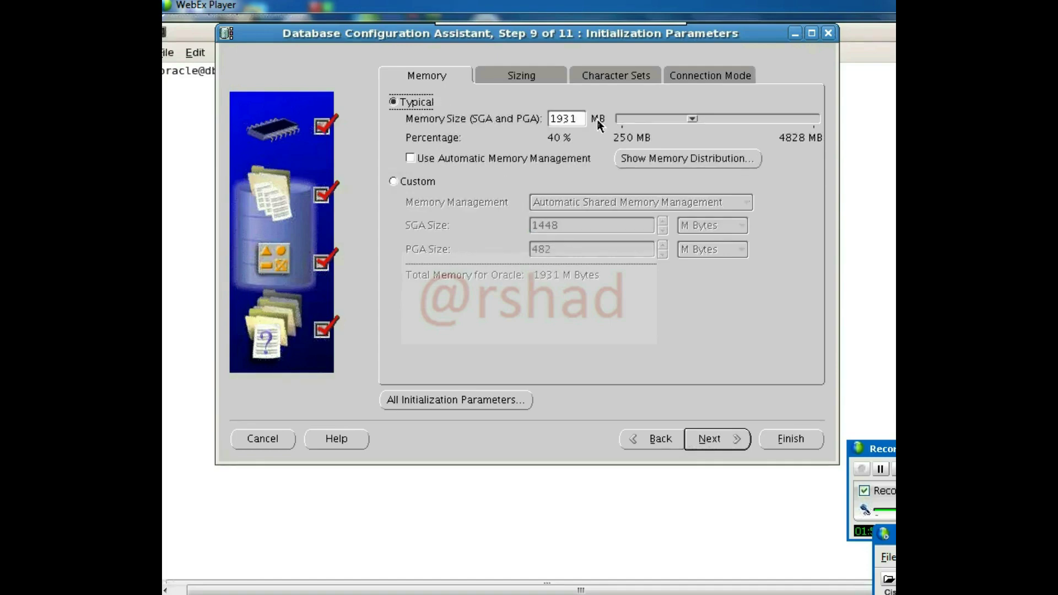
left_click(411, 159)
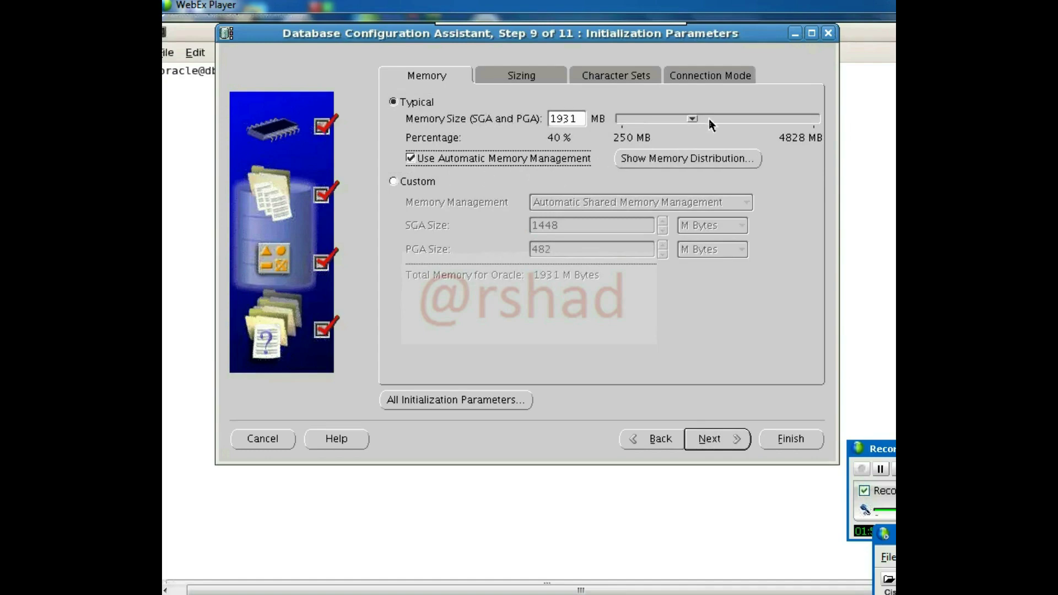
left_click_drag(696, 120, 734, 123)
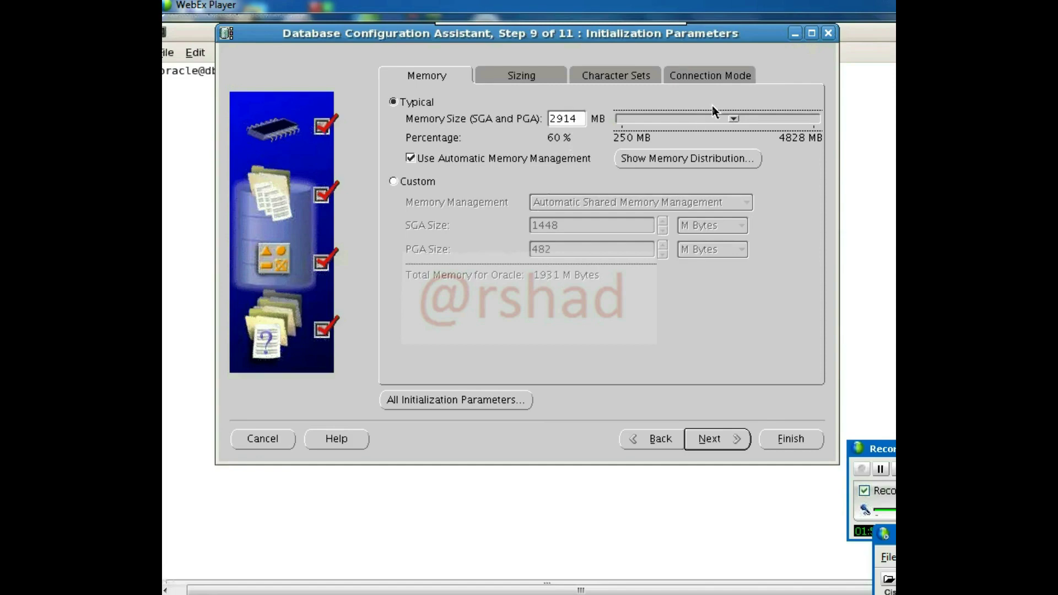
left_click_drag(735, 121, 714, 126)
- Dismiss the /dev/shm space warnings and lower memory to about 1947 MB
left_click(540, 82)
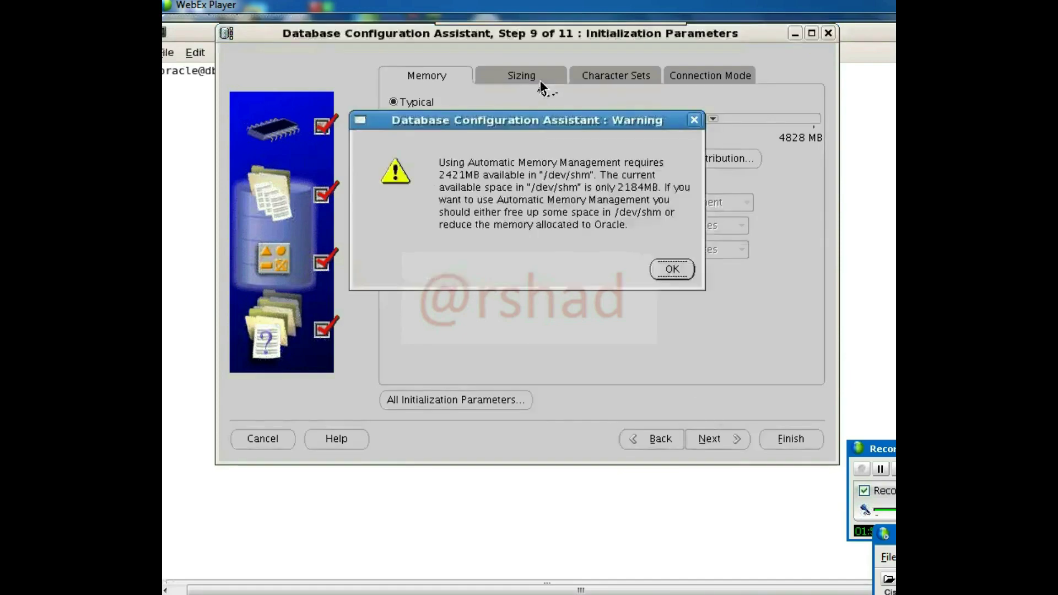
left_click(671, 270)
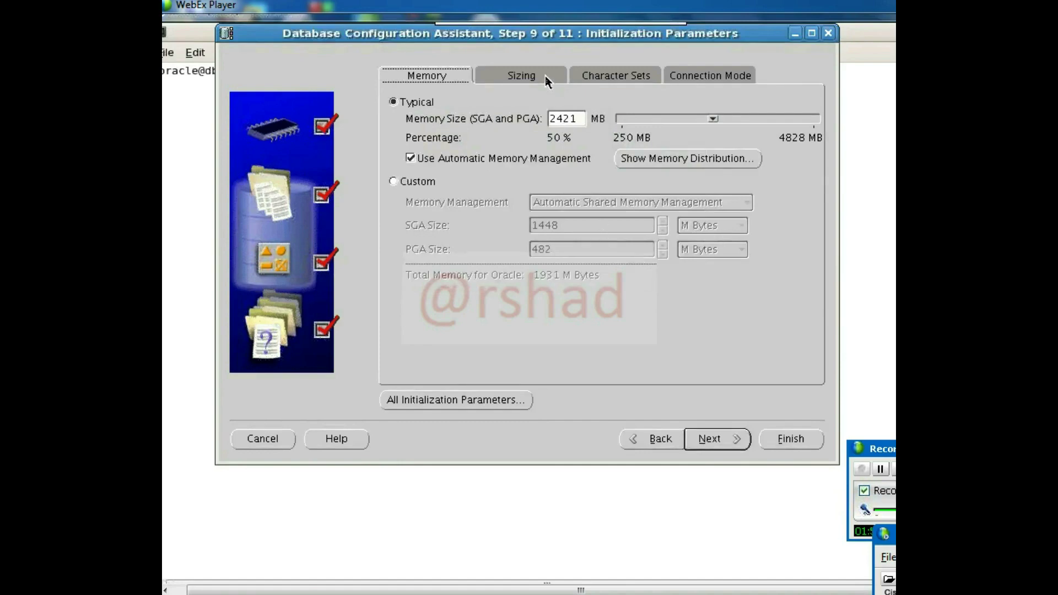
left_click(531, 77)
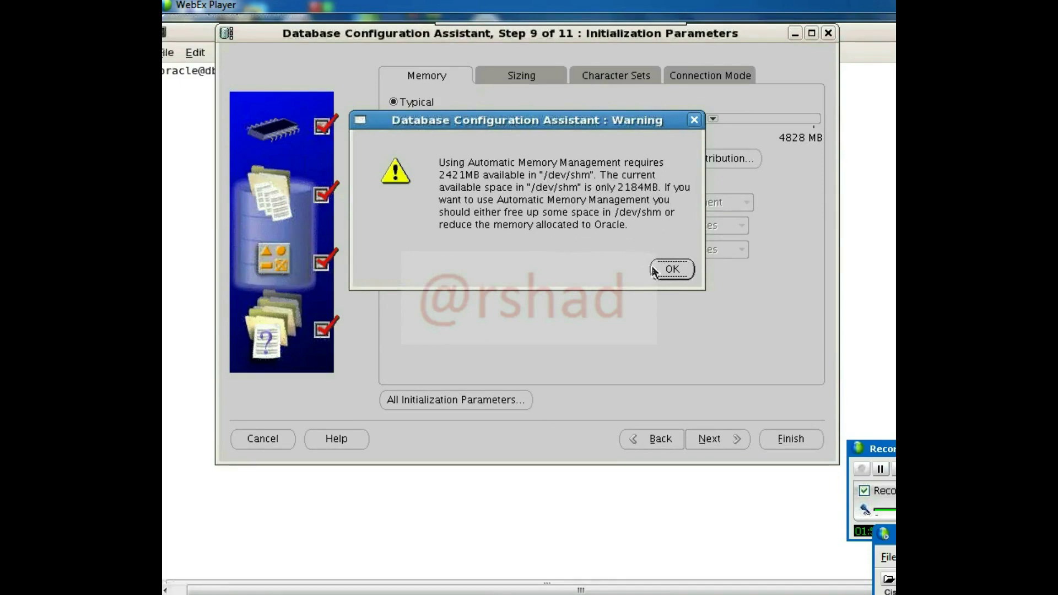
left_click(671, 269)
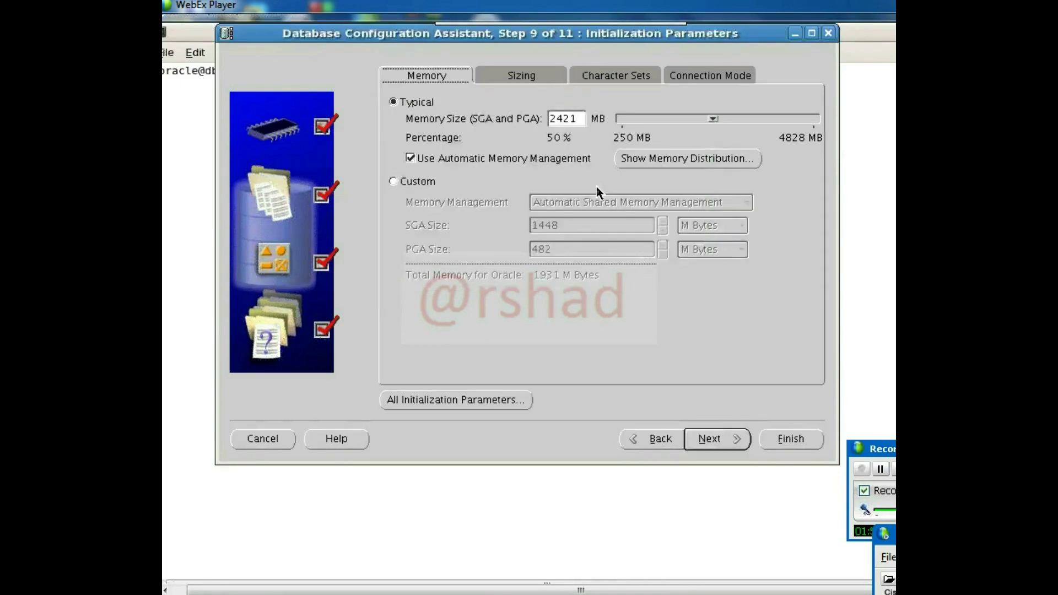
left_click(712, 121)
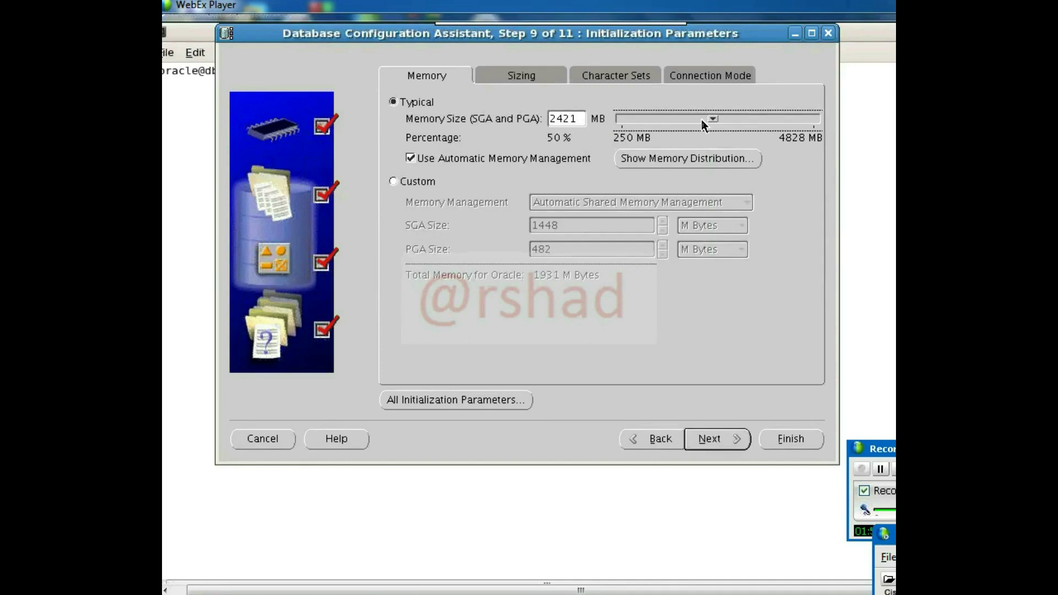
left_click_drag(711, 120, 693, 119)
- Raise Processes from 150 to 300, keep Dedicated Server Mode, and advance to Database Storage
left_click(535, 77)
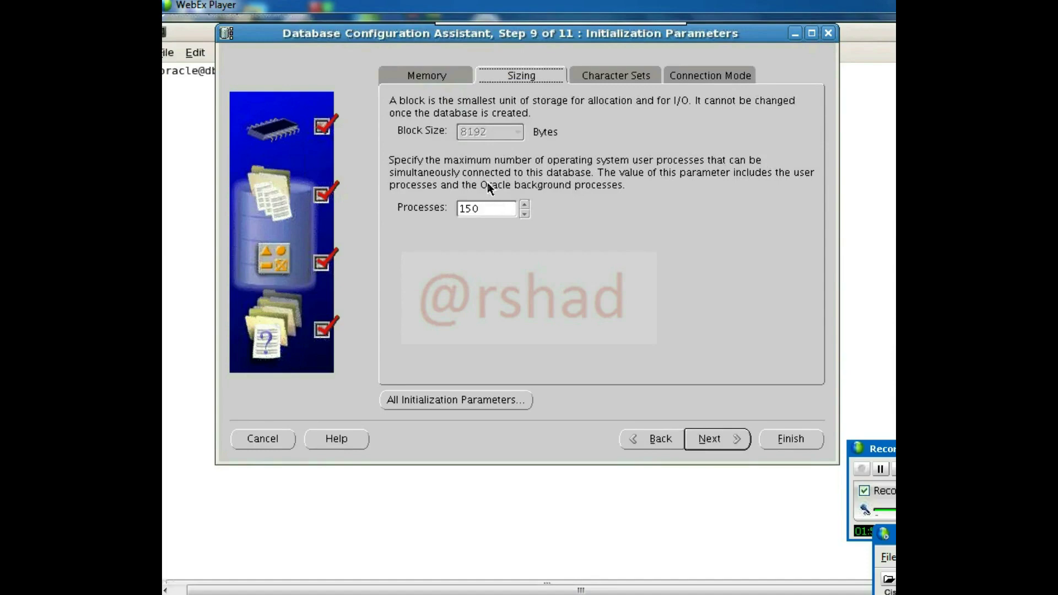
left_click_drag(483, 208, 434, 208)
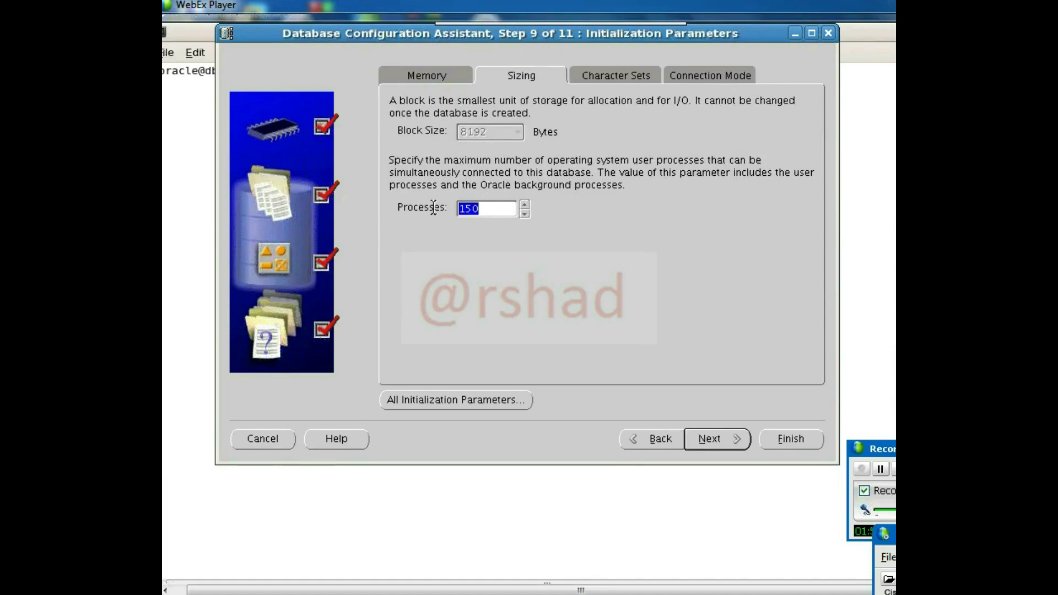
type("300")
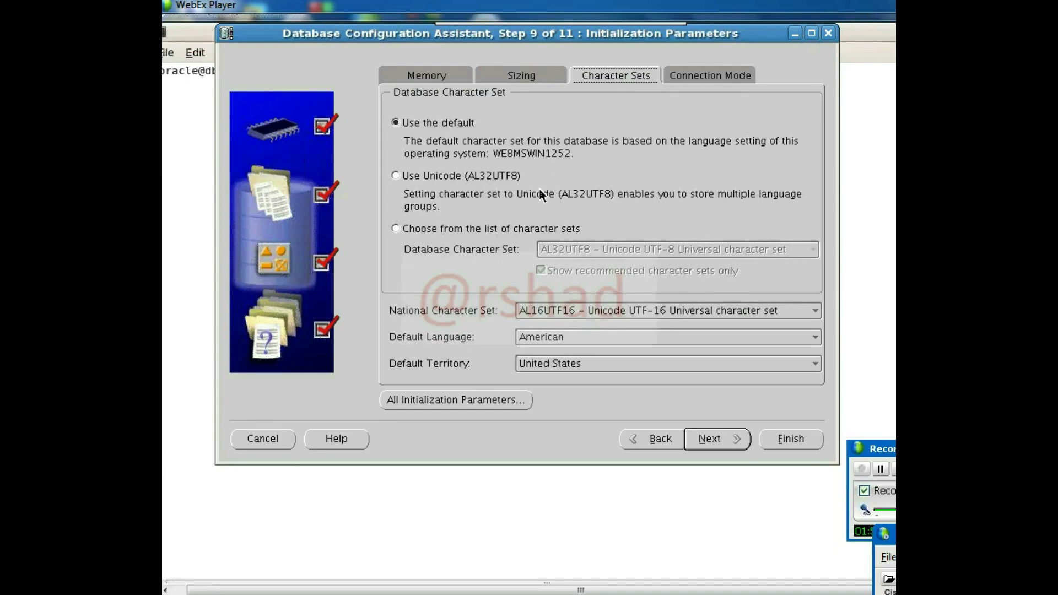
left_click(705, 75)
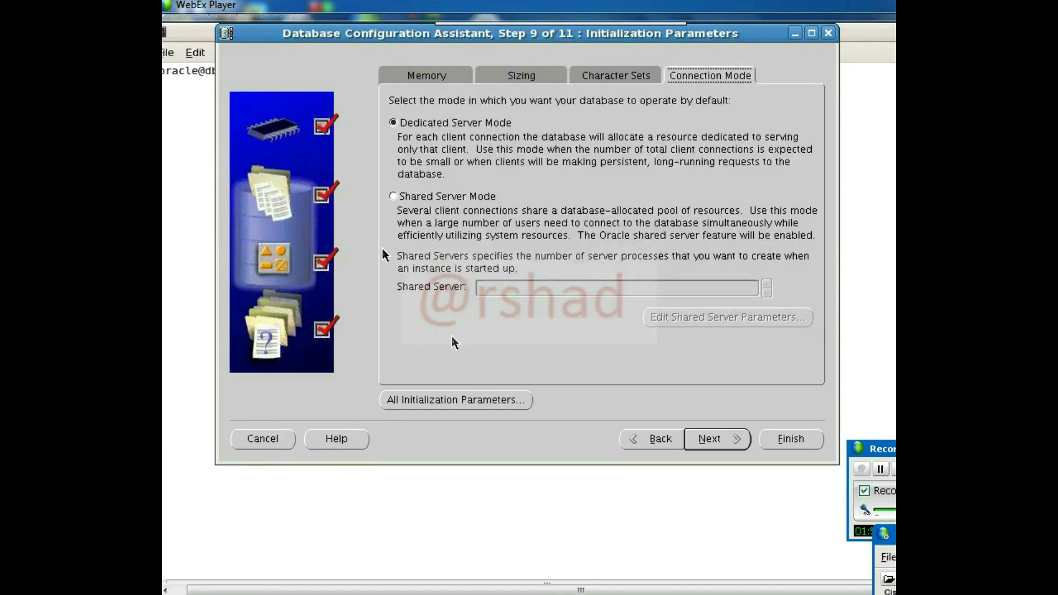
left_click(709, 439)
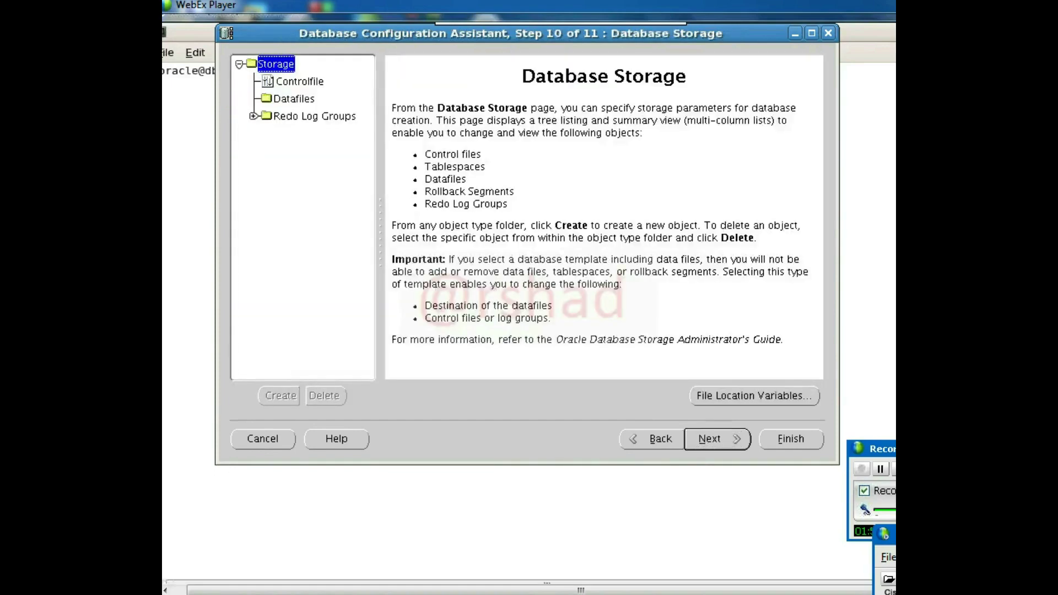
- Advance to Creation Options, confirm the summary to start creating ORCL, and reposition the progress window
left_click(709, 441)
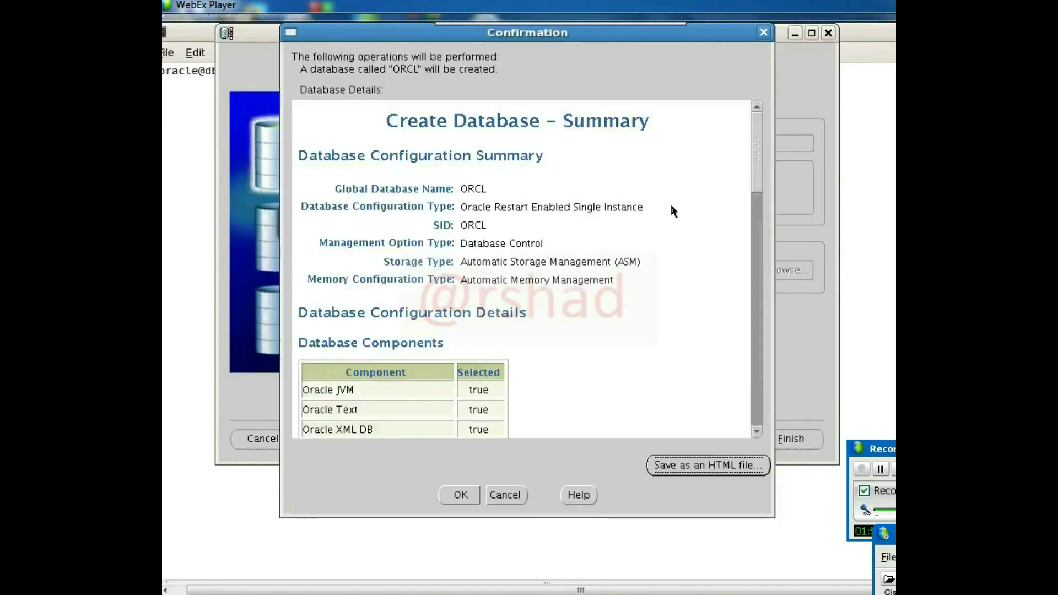
left_click(456, 503)
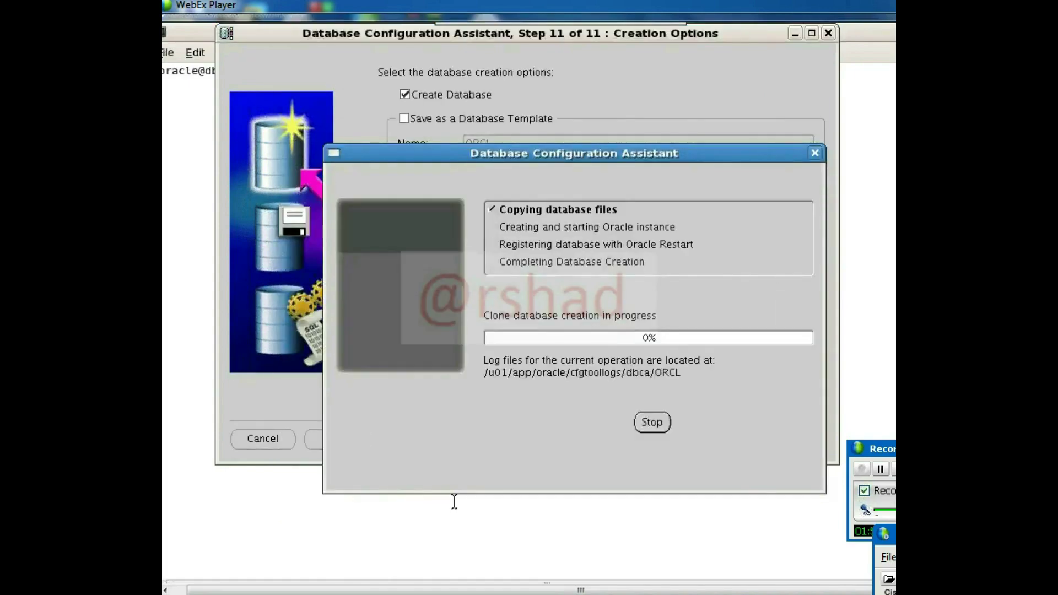
left_click_drag(519, 152, 487, 72)
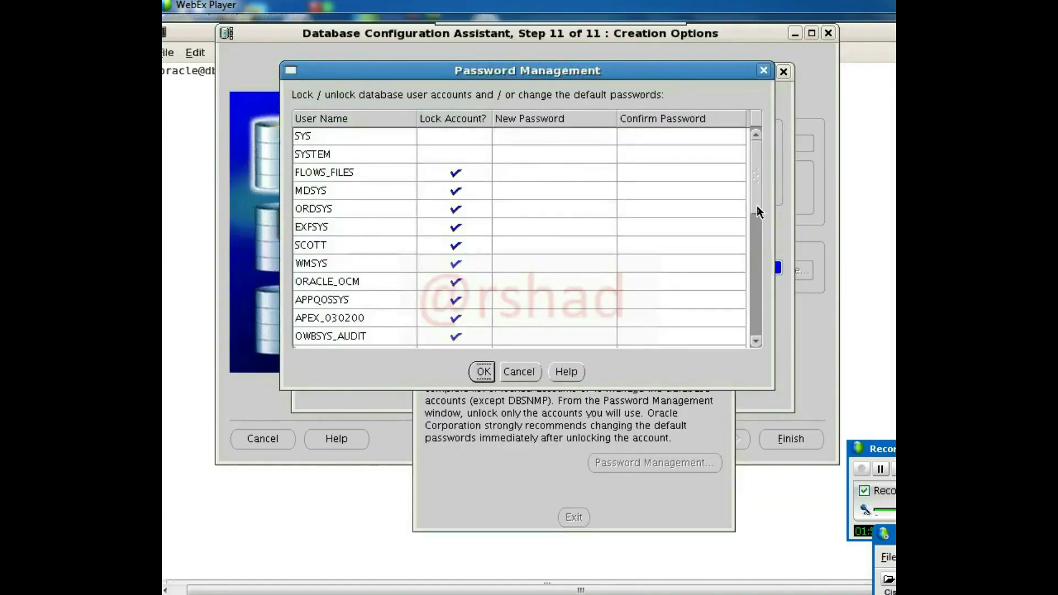
- Unlock HR with a new password, accept the weak-password warning, and exit DBCA
left_click(761, 249)
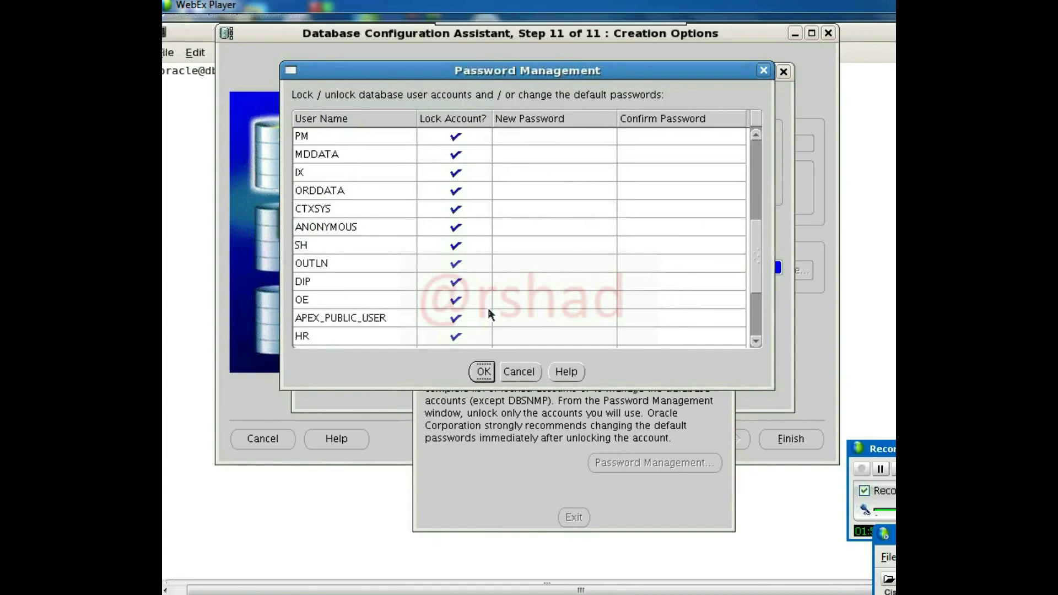
left_click(456, 337)
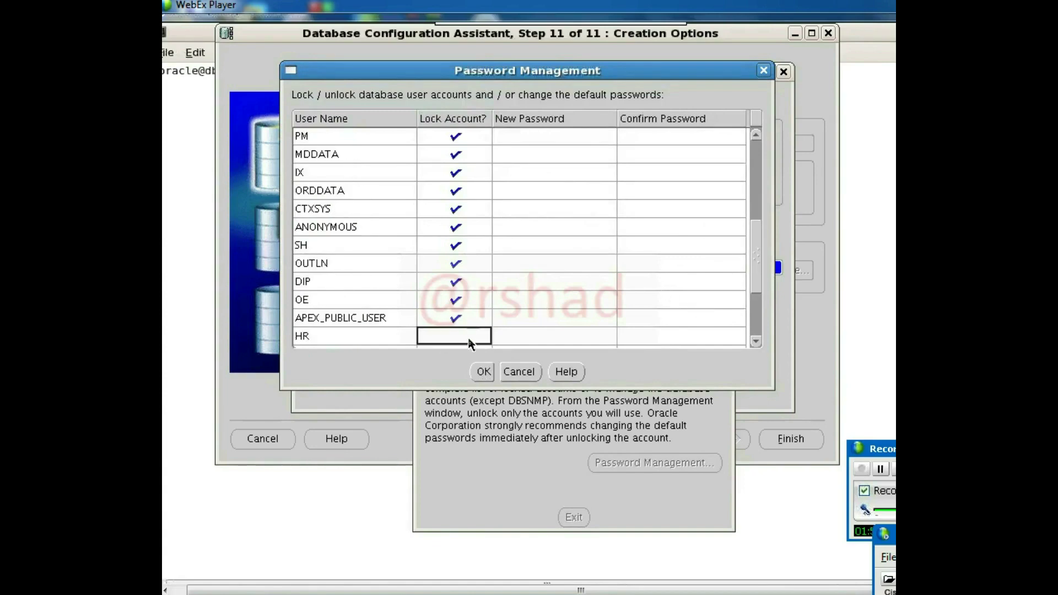
left_click(533, 333)
type("hr")
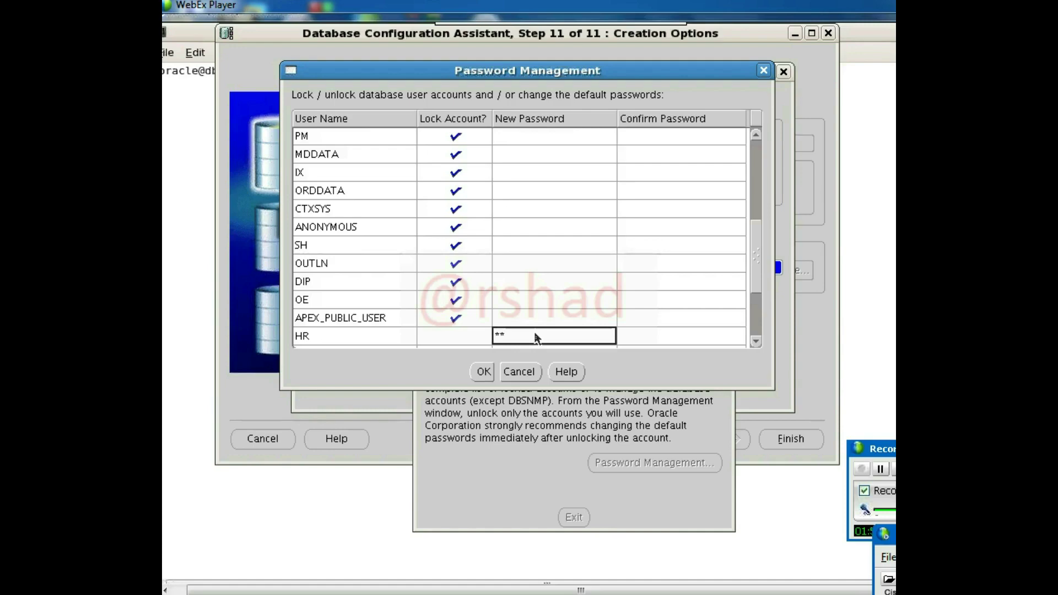
left_click(646, 336)
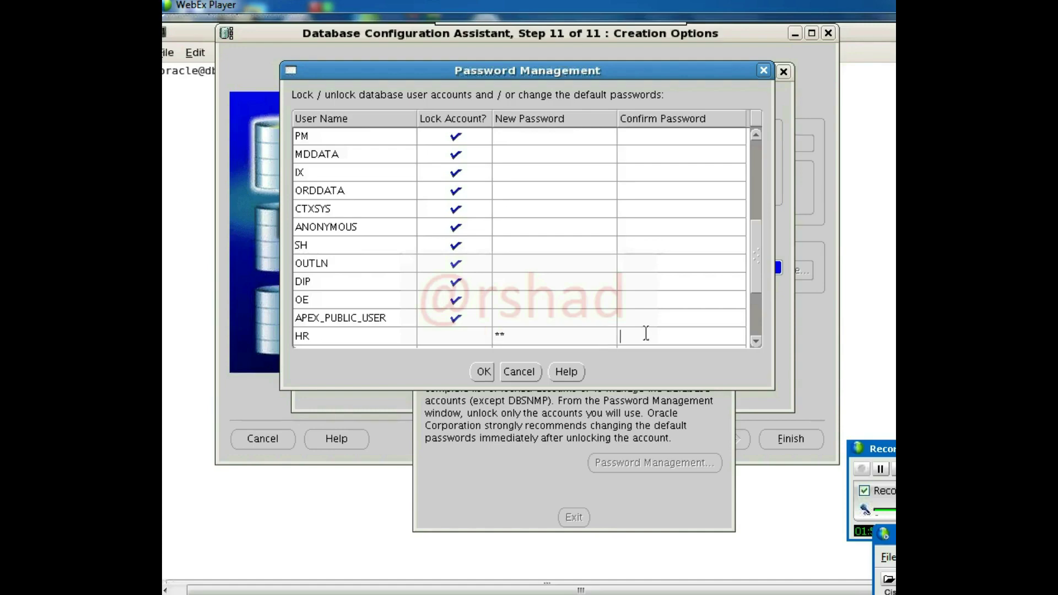
type("hr")
left_click(484, 372)
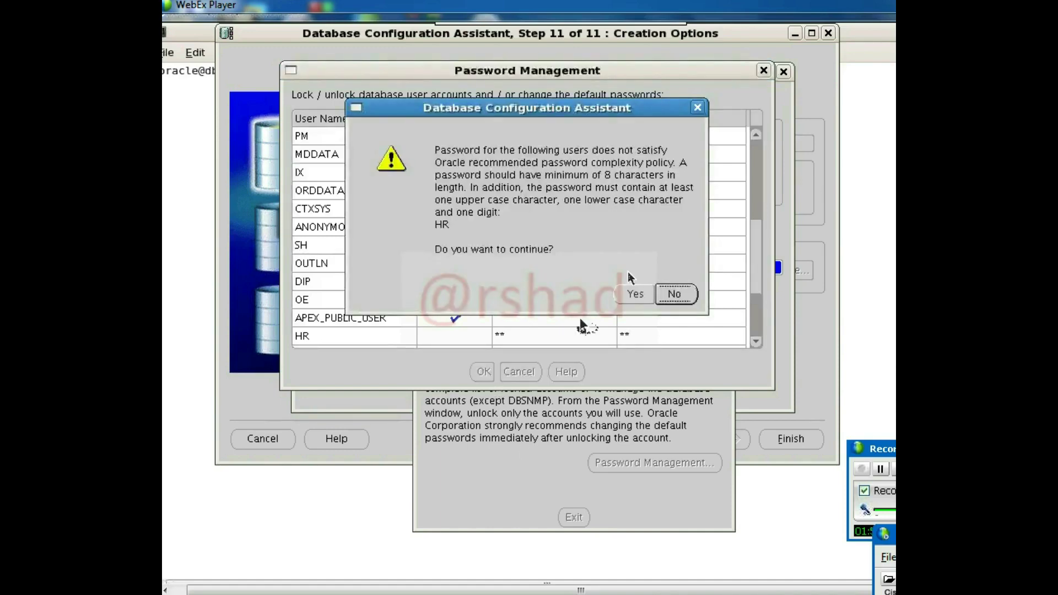
left_click(675, 294)
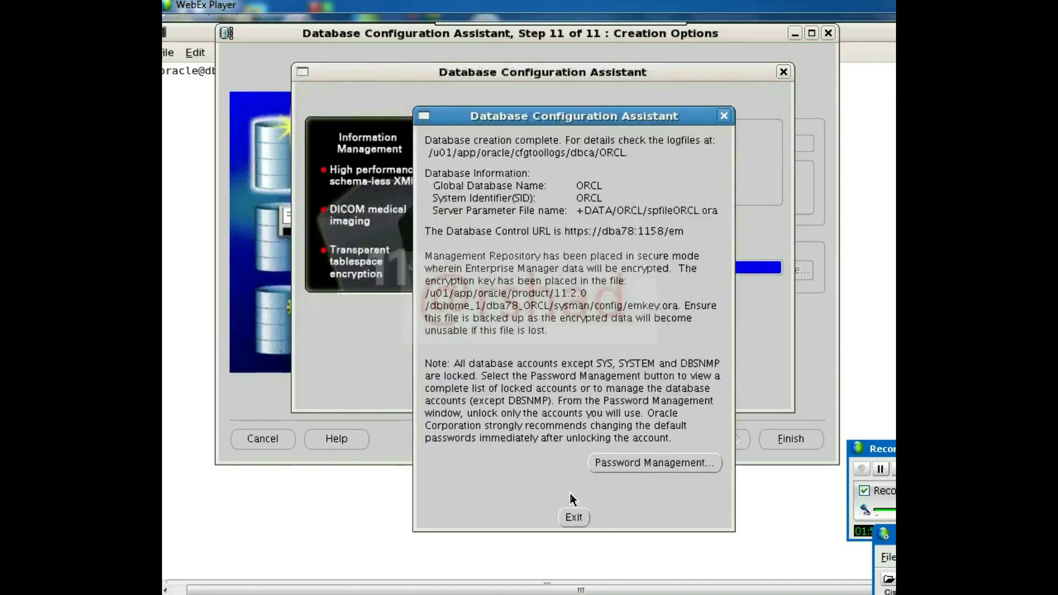
left_click(572, 517)
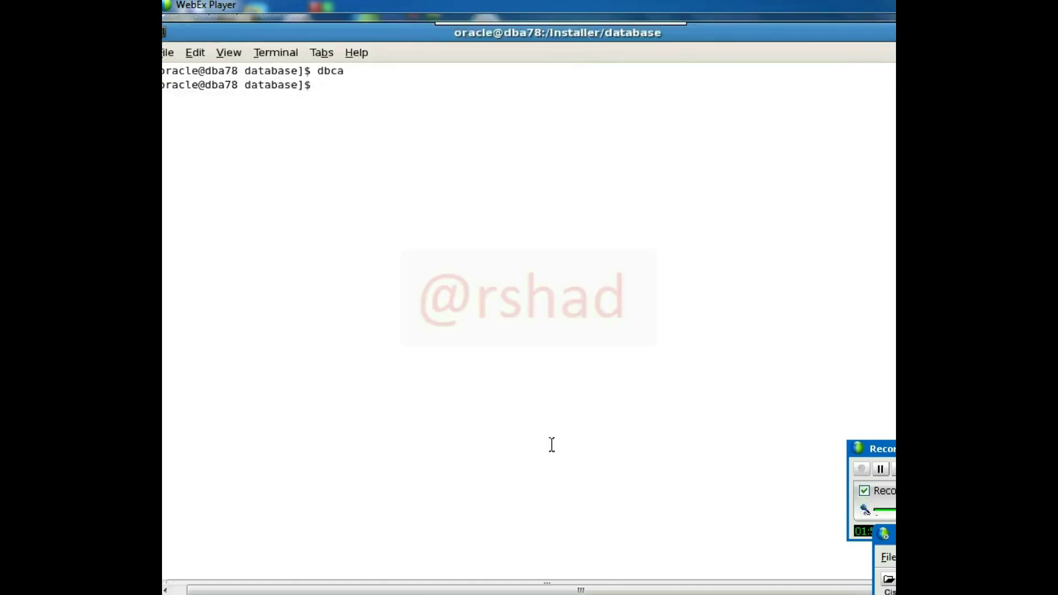
- Try the db alias in the current terminal, find it missing, and switch to the root terminal
key("Return")
key("Return")
key("Return")
type("db")
key("Return")
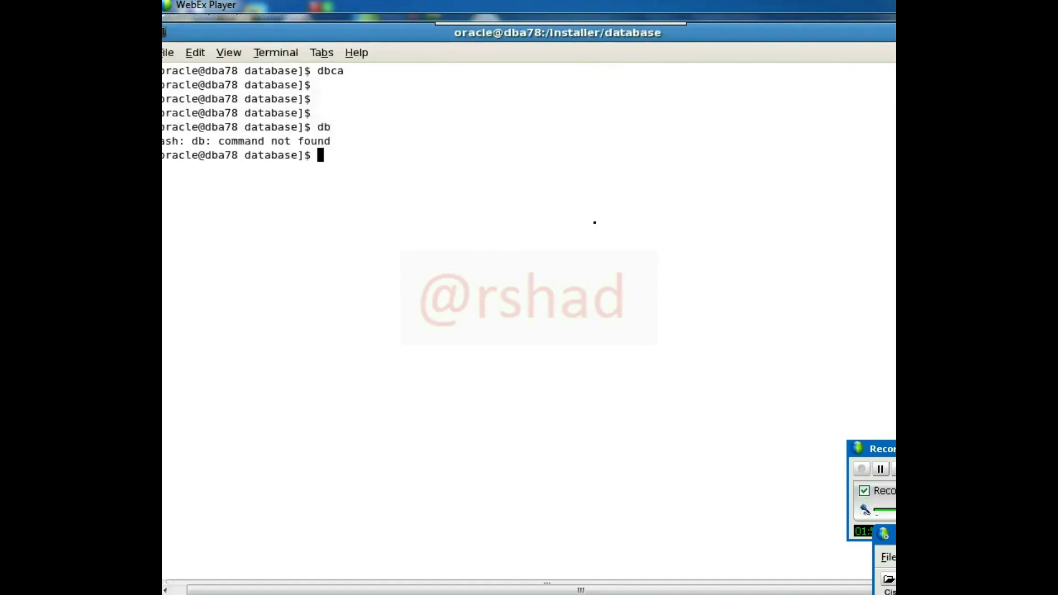
type("sysdb")
key("ctrl+alt+d")
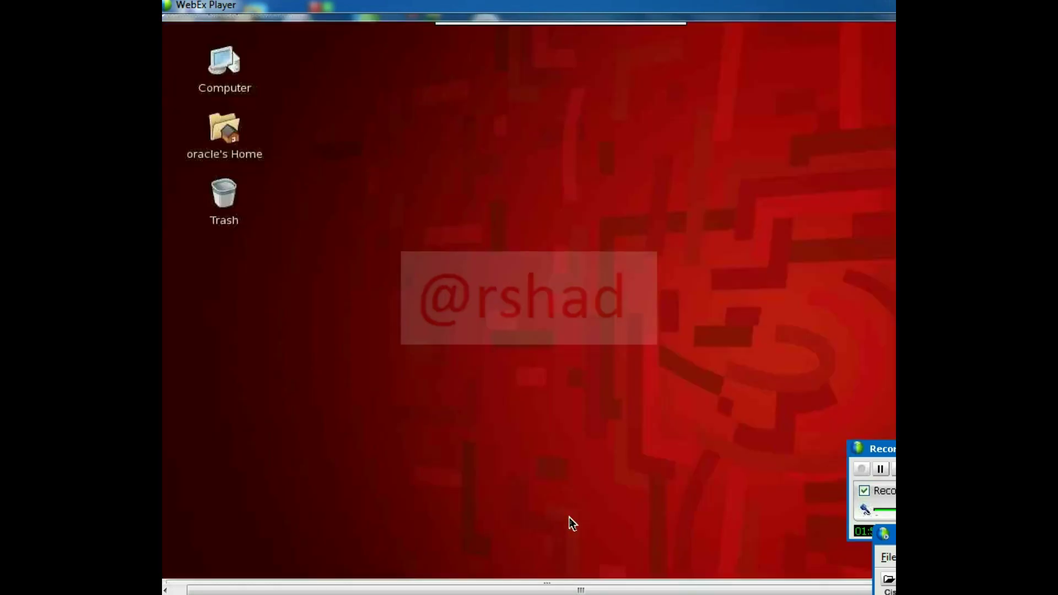
key("ctrl+alt+d")
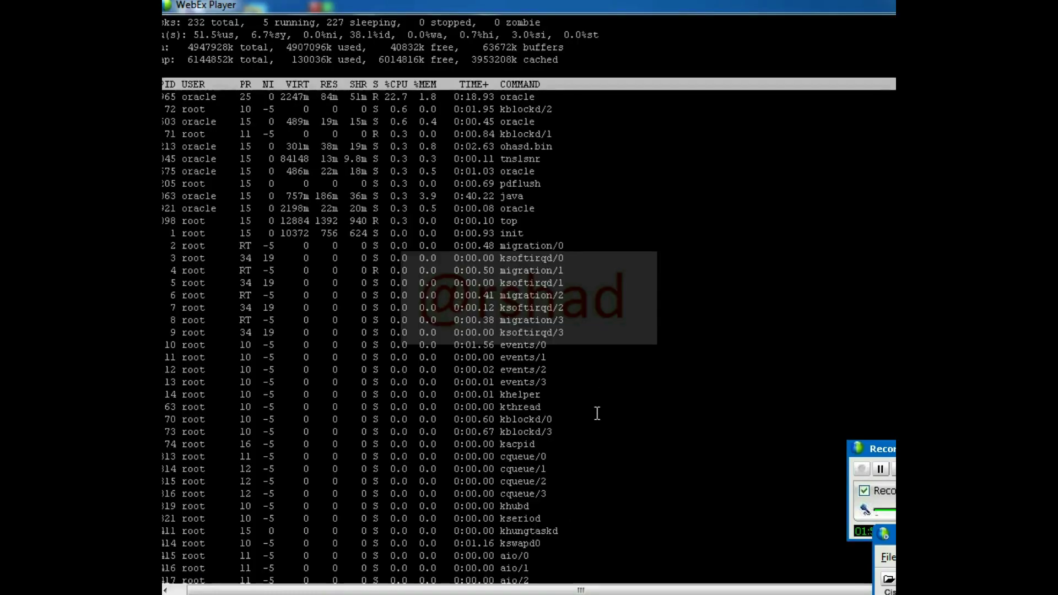
- Clear the root terminal and switch to the oracle user with su - oracle
key("Return")
key("Return")
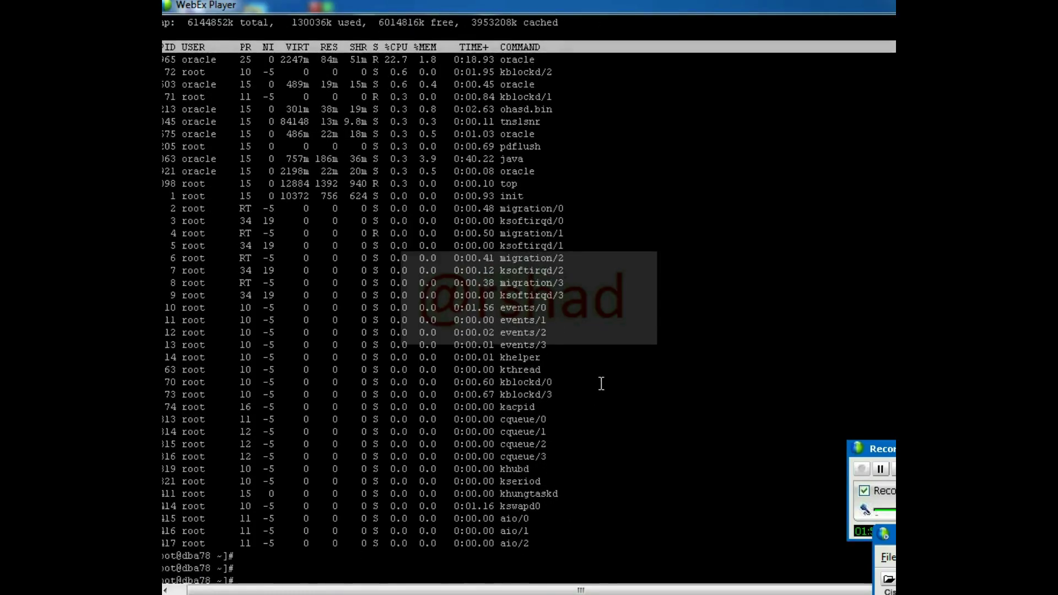
key("ctrl+l")
type("su")
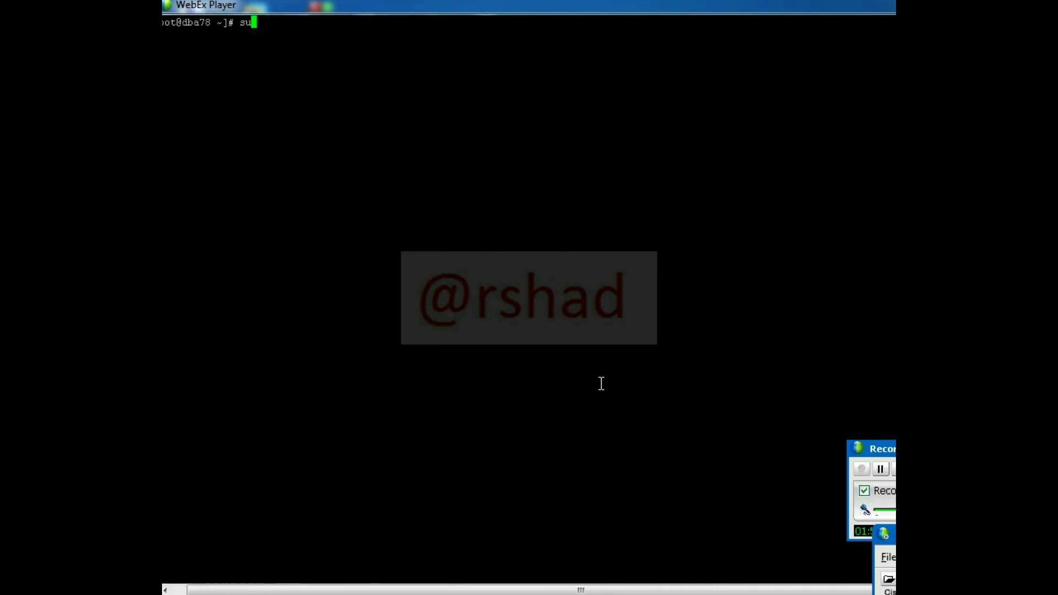
type(" - orac;e")
key("BackSpace")
key("BackSpace")
type("le")
key("Return")
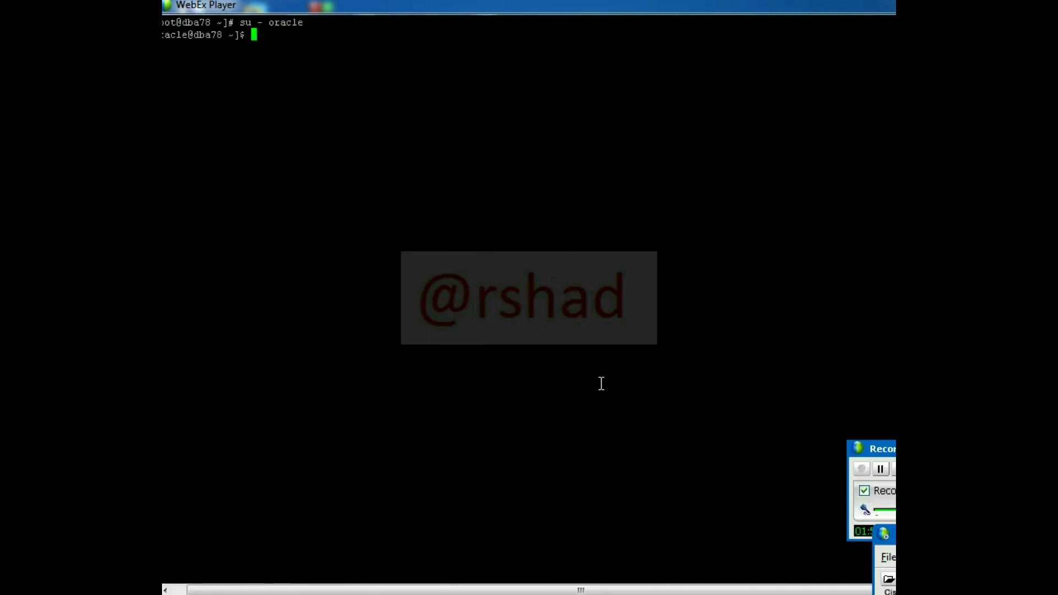
- Load the database environment with db and connect to SQL*Plus using the sysdba alias
key("Return")
key("Return")
key("Return")
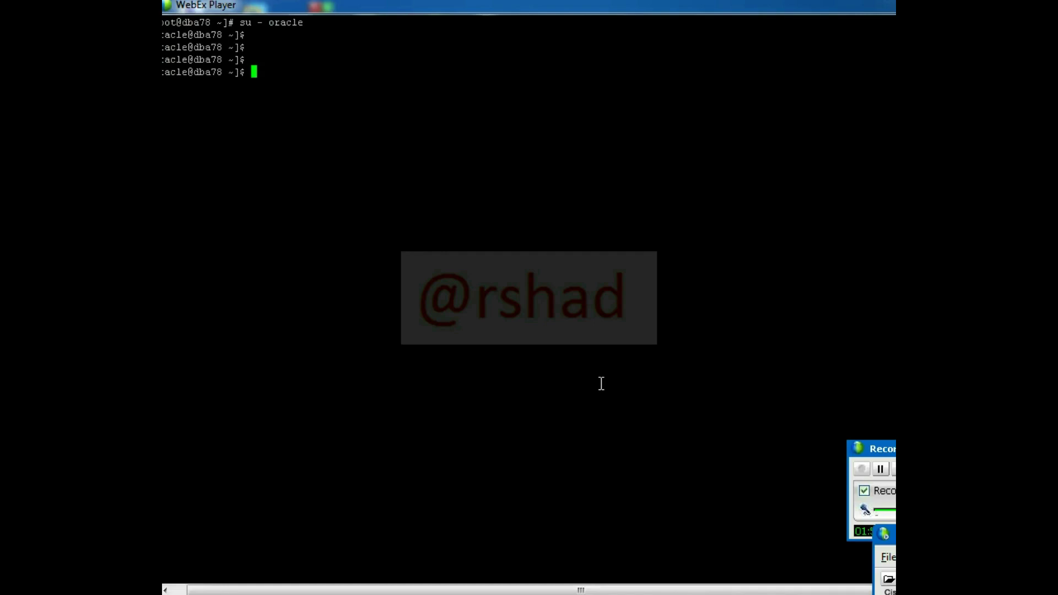
type("db")
key("Return")
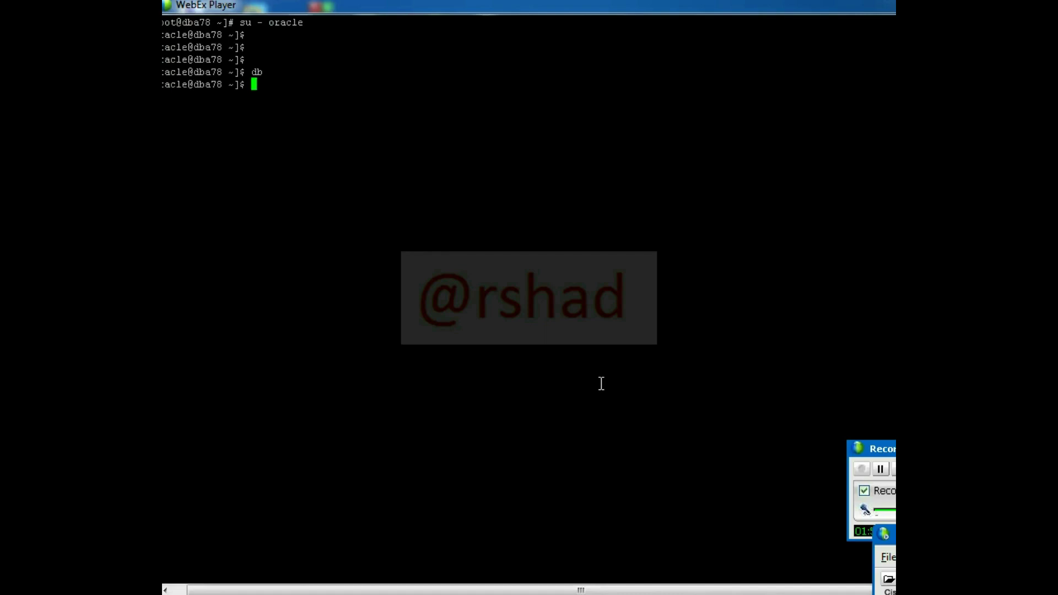
key("Return")
key("Return")
key("Return")
type("sysdba")
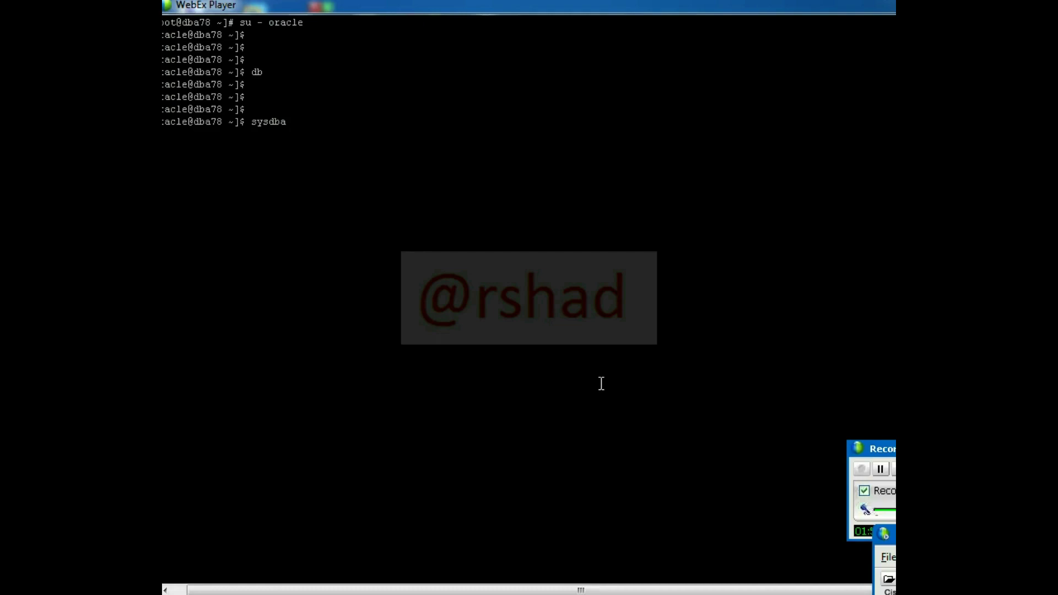
key("Return")
key("Return")
key("Return")
- Query v$database to confirm ORCL, then list the five +DATA datafiles from v$datafile
type("sel")
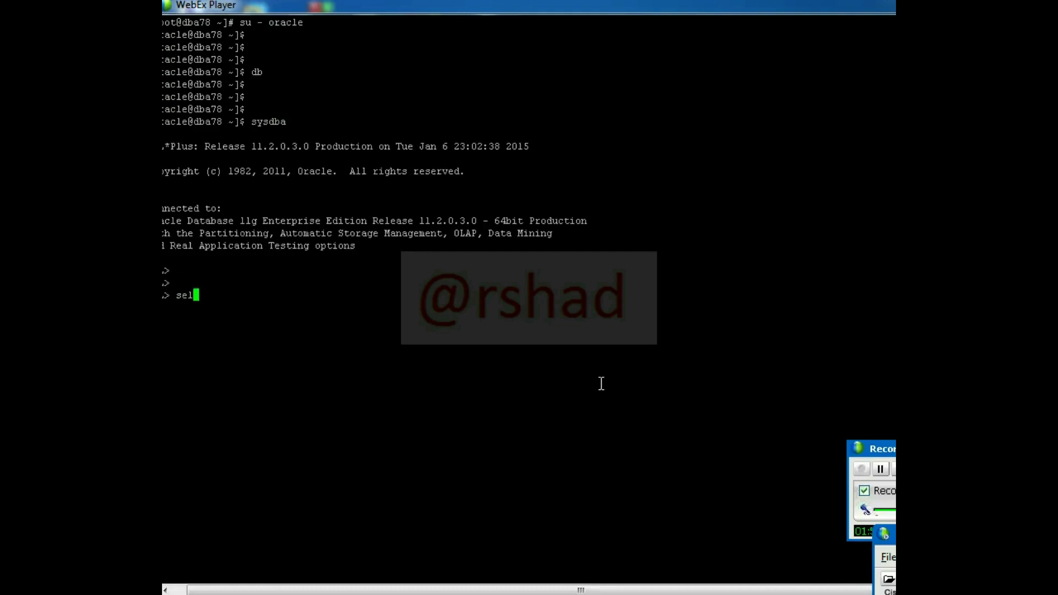
type("ect name fro")
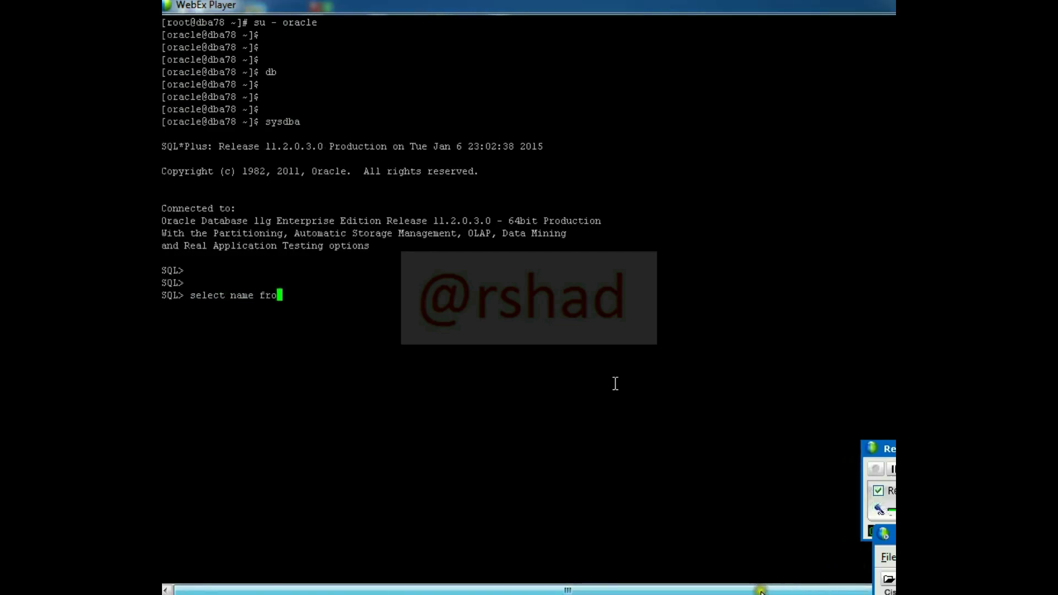
type("m v$database;")
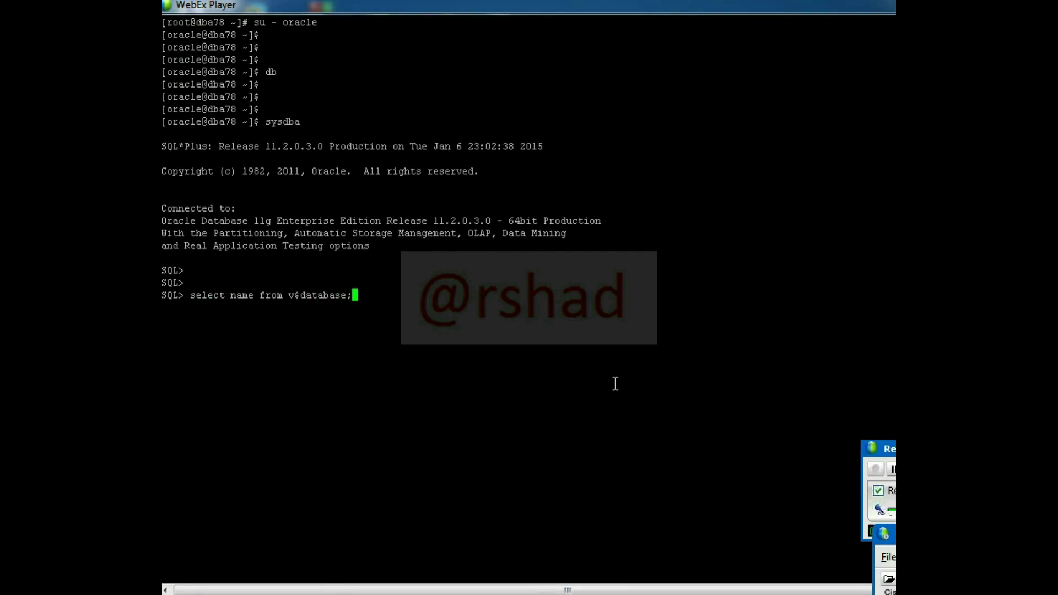
key("Return")
type("s")
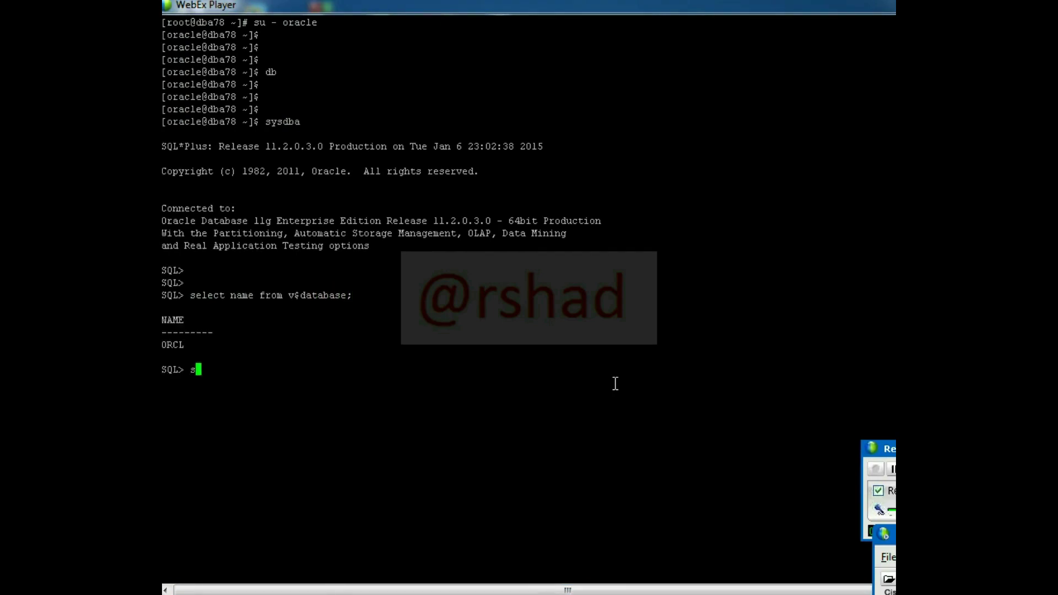
type("elect name v$datafile;")
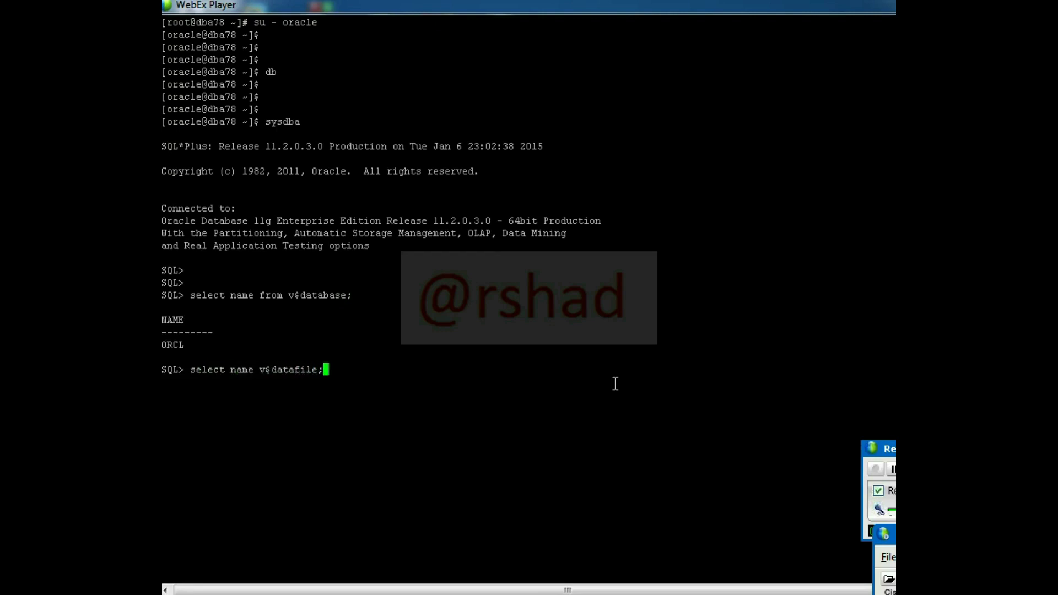
key("Return")
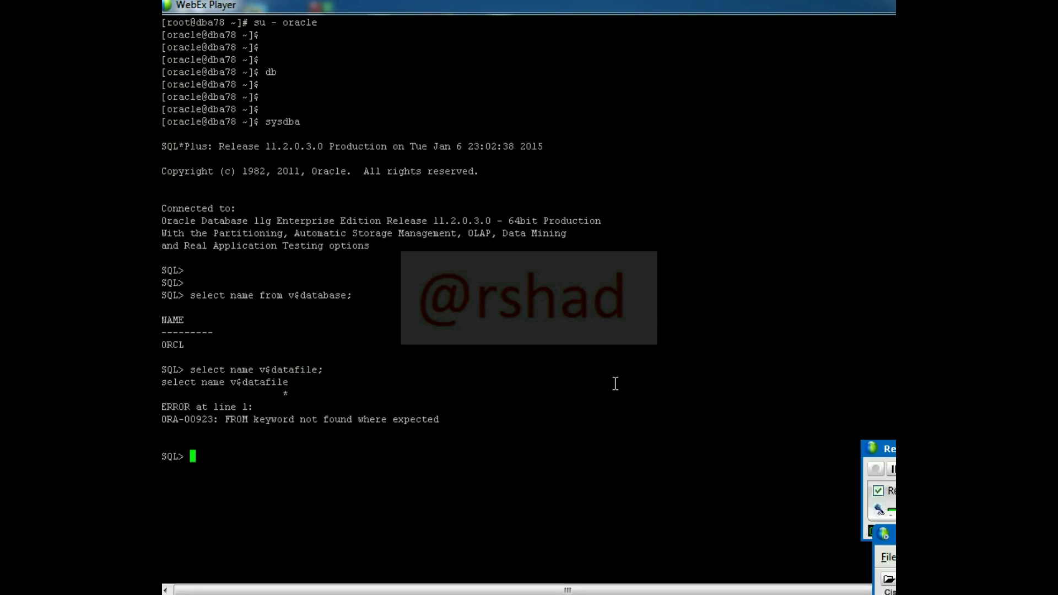
type("select name from v$datafi")
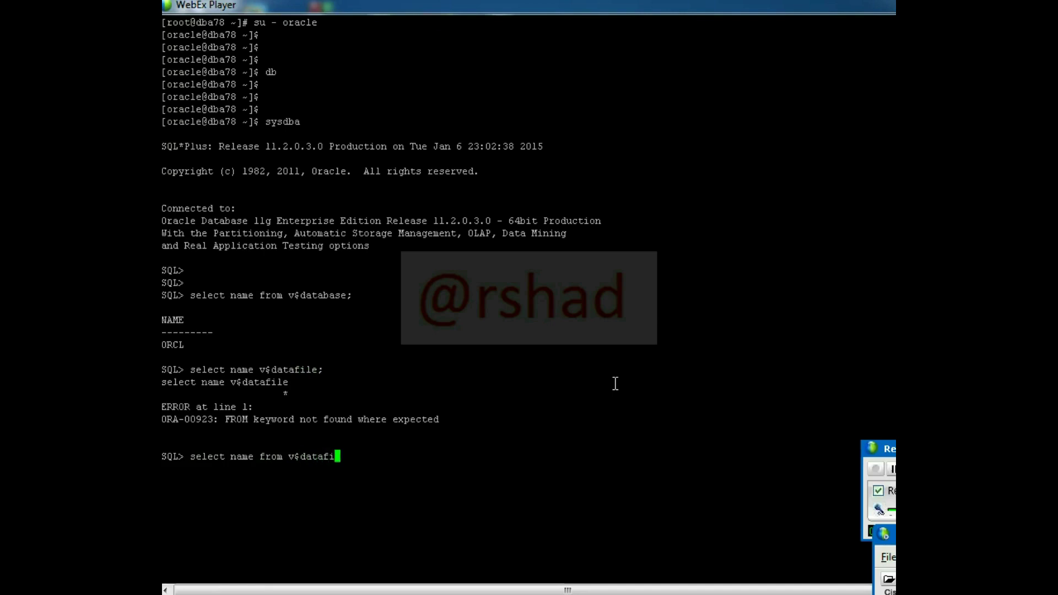
type("le;")
key("Return")
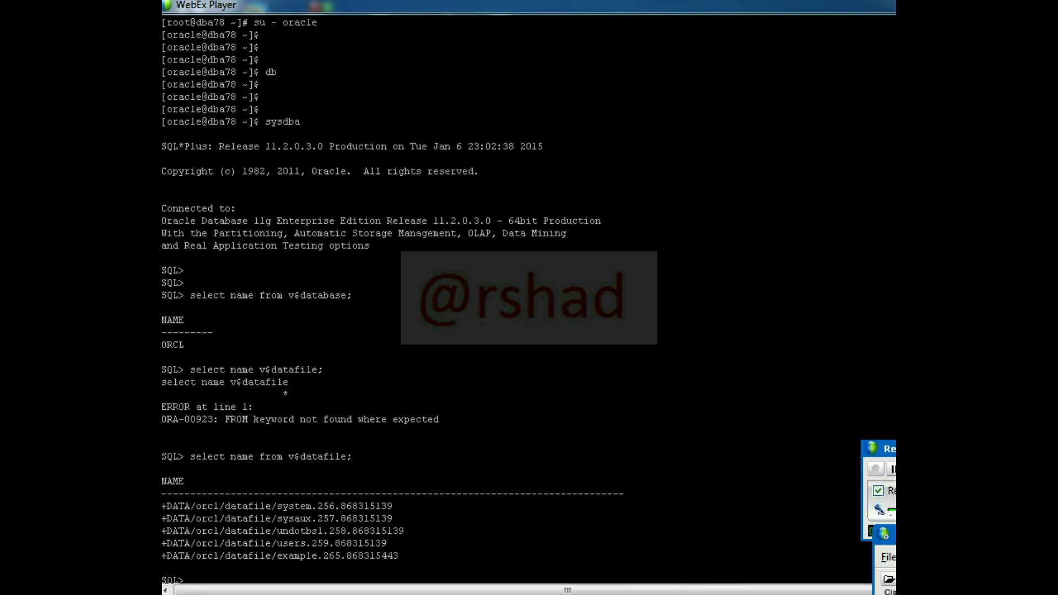
key("Return")
key("Return")
key("Return")
key("Return")
key("Return")
key("Return")
key("Return")
key("Return")
key("Return")
key("Return")
key("Return")
key("Return")
key("Return")
key("Return")
key("Return")
key("Return")
key("Return")
key("Return")
key("Return")
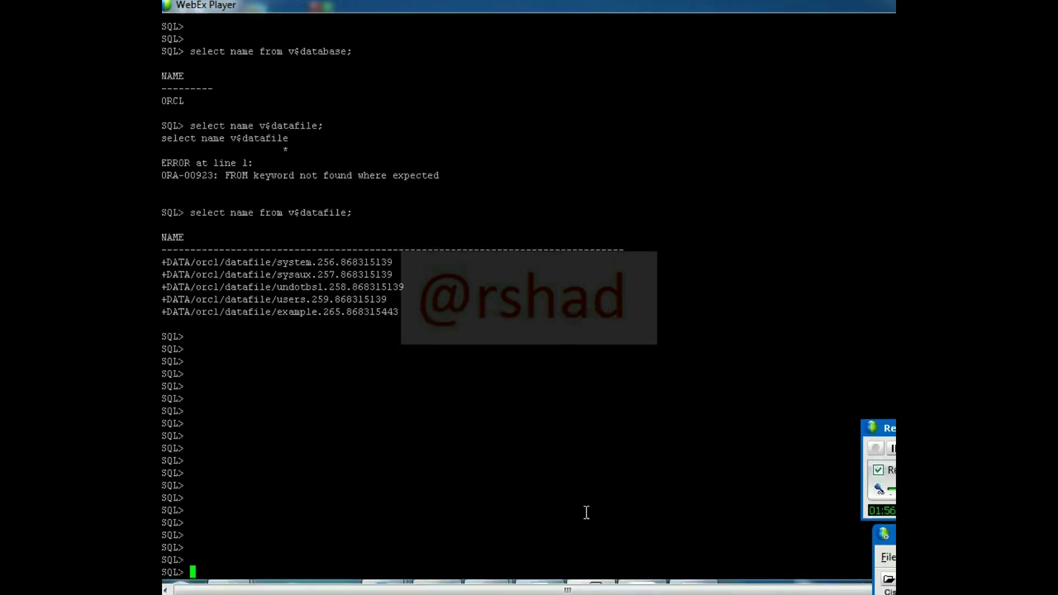
left_click_drag(167, 260, 191, 263)
- Exit SQL*Plus and clear the terminal
type("ee")
key("BackSpace")
type("xit")
key("Return")
key("Return")
key("Return")
key("Return")
type("clea")
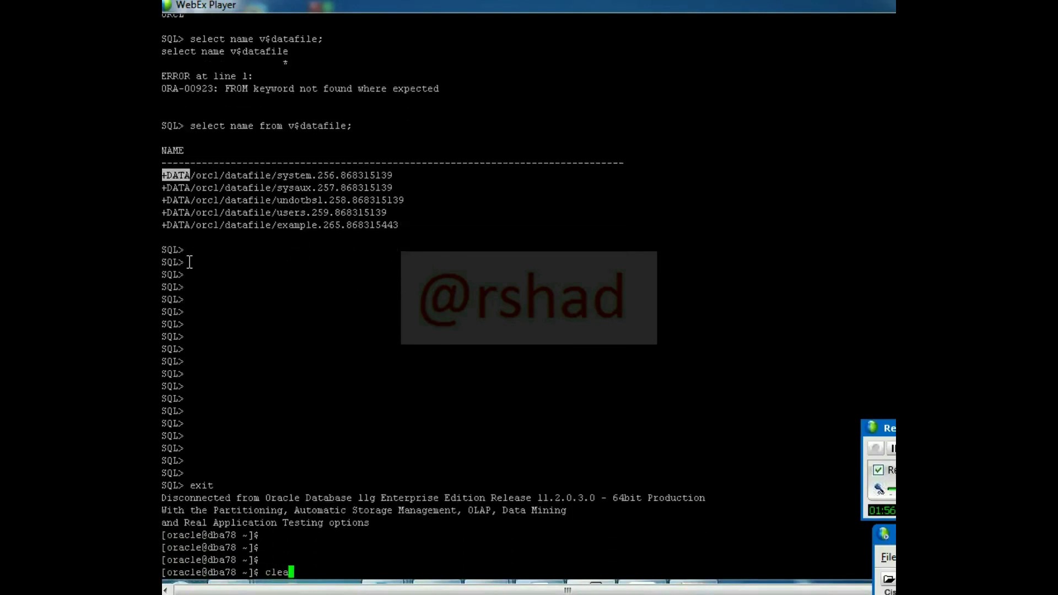
type("r")
key("Return")
- Start asmcmd and navigate into +DATA's ORCL directory, listing each level
type("asmcmd")
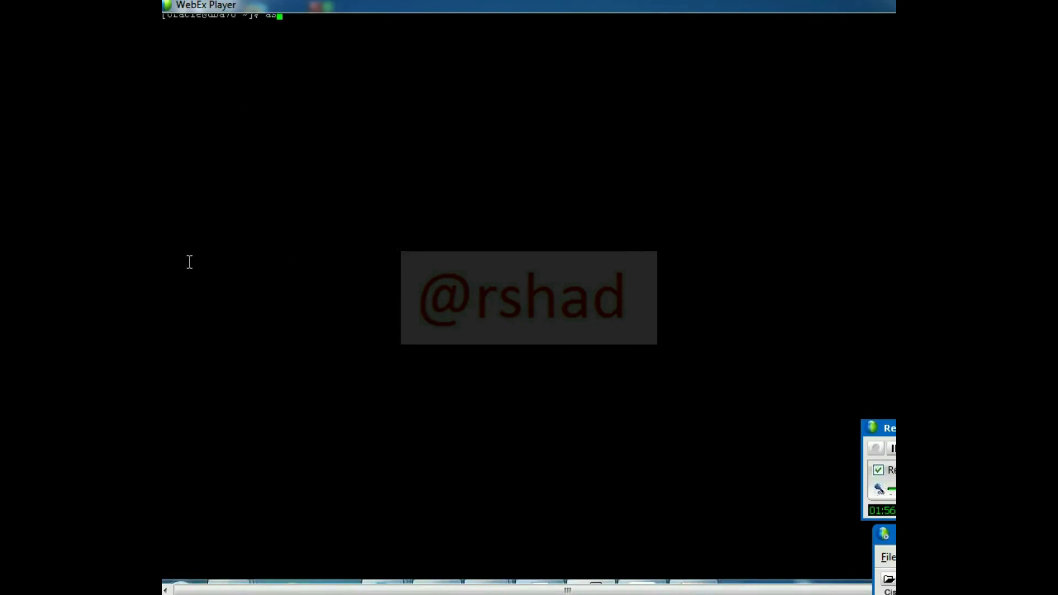
key("Return")
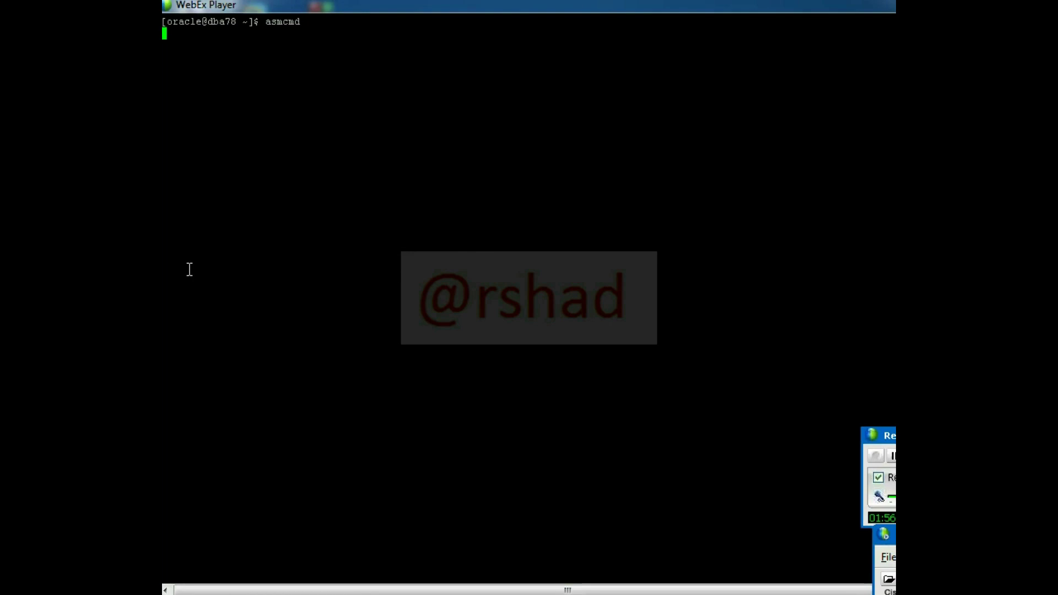
type("ls")
key("Return")
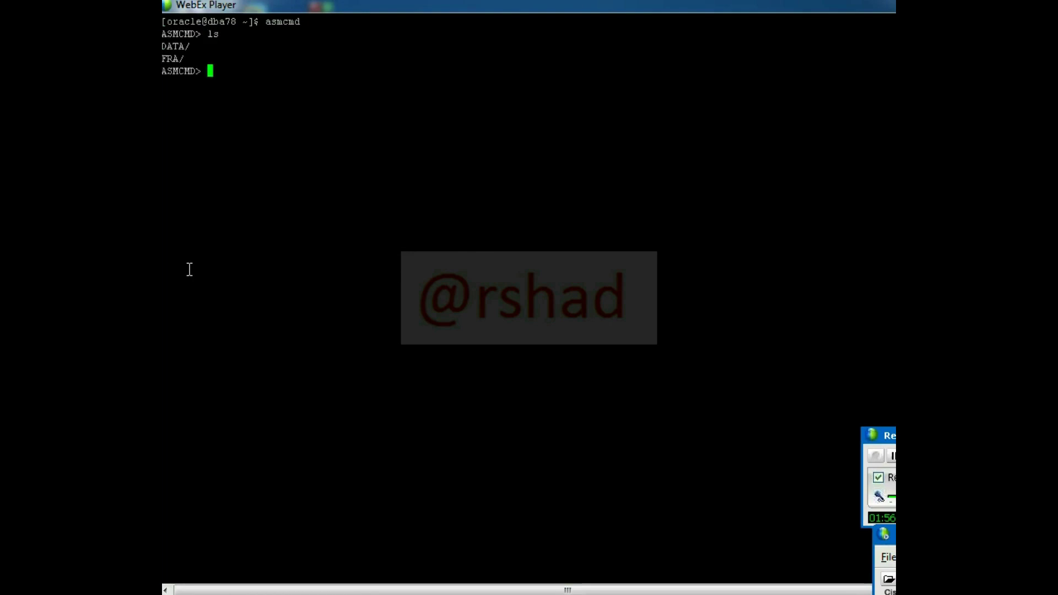
type("cd DATA")
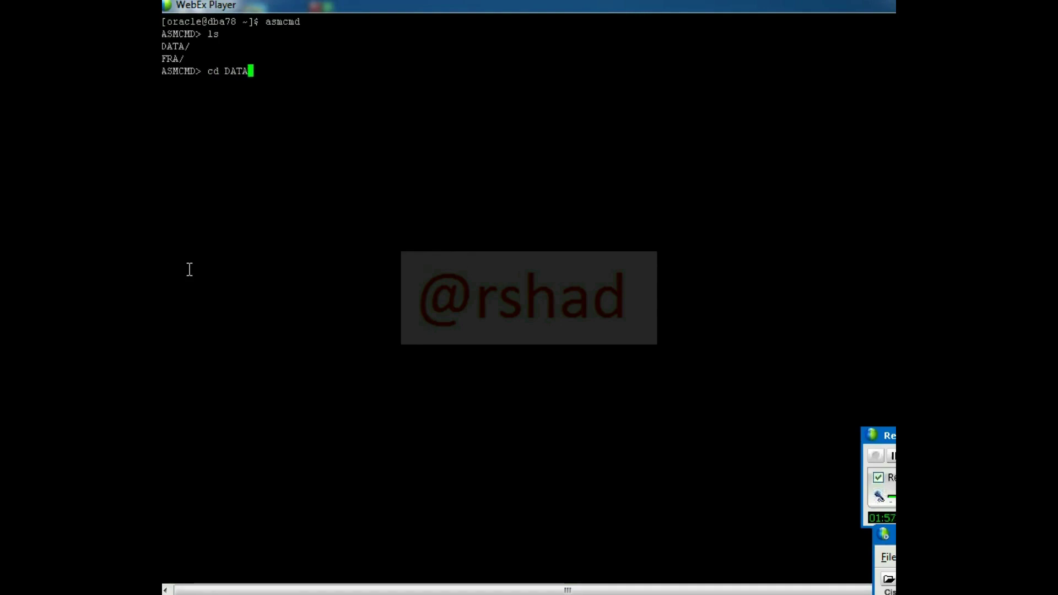
key("Return")
type("ls")
key("Return")
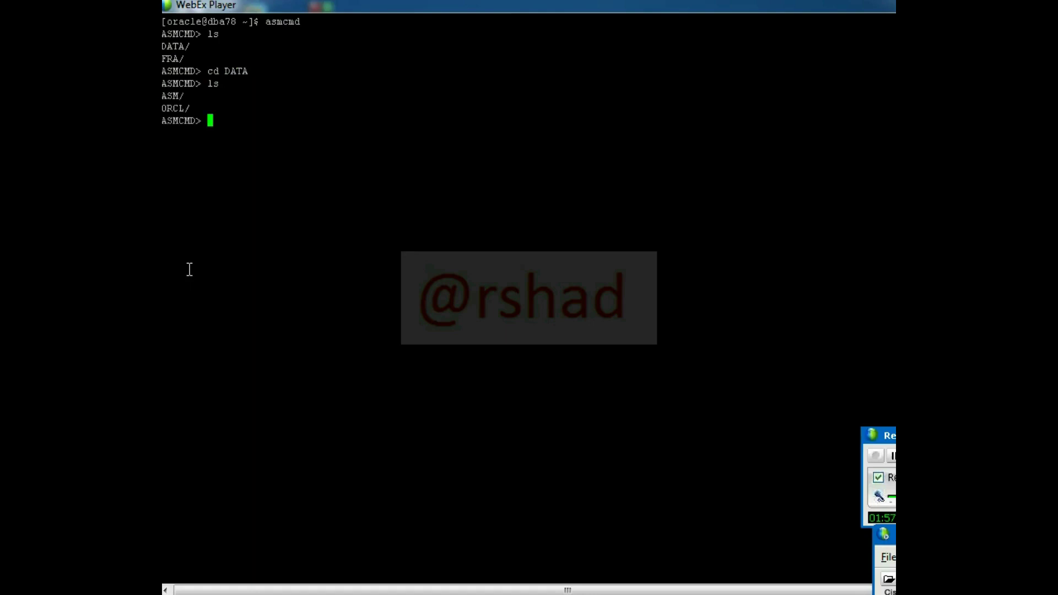
type("cd ORCL")
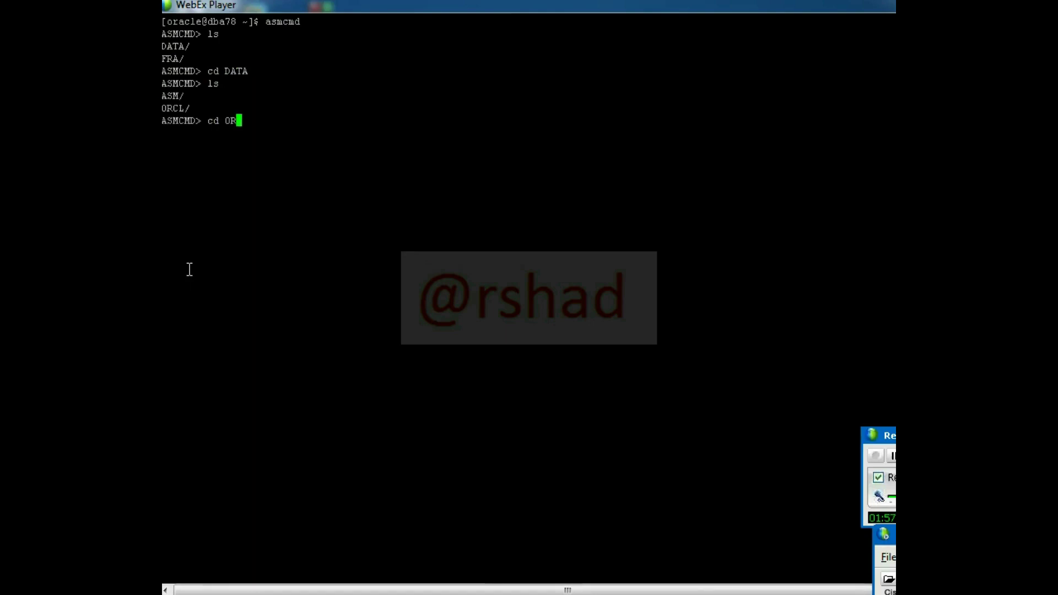
key("Return")
type("ls")
key("Return")
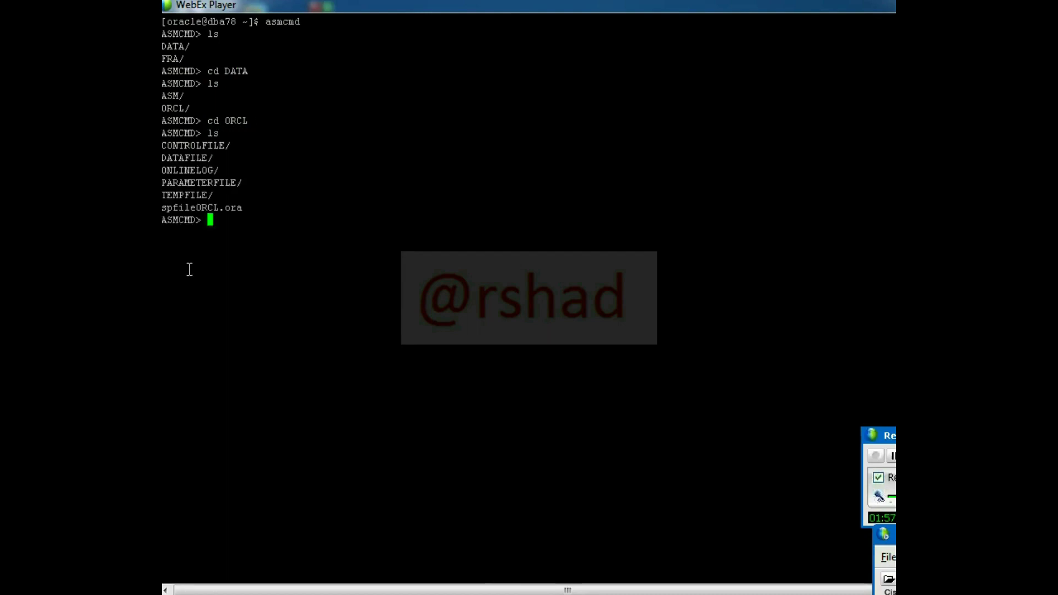
- List the five datafiles in ORCL's DATAFILE directory
type("cd")
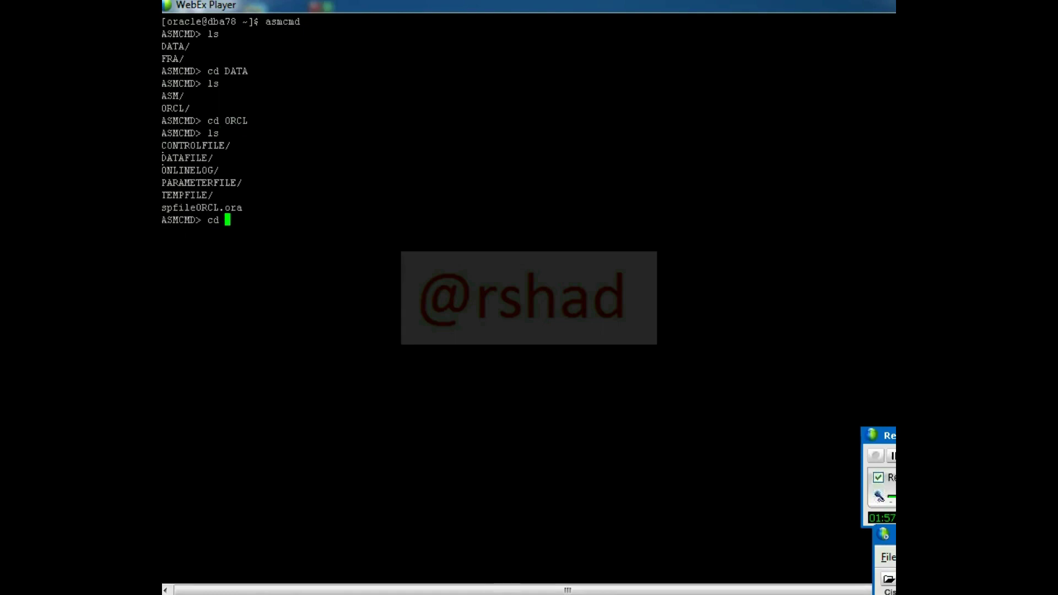
double_click(186, 159)
right_click(220, 186)
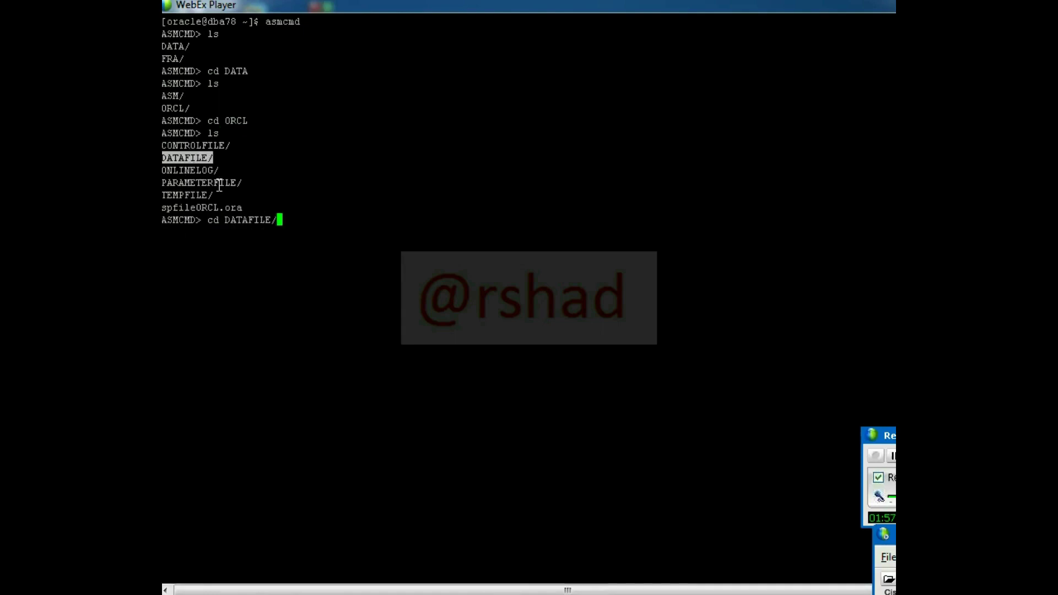
key("Return")
type("ls")
key("Return")
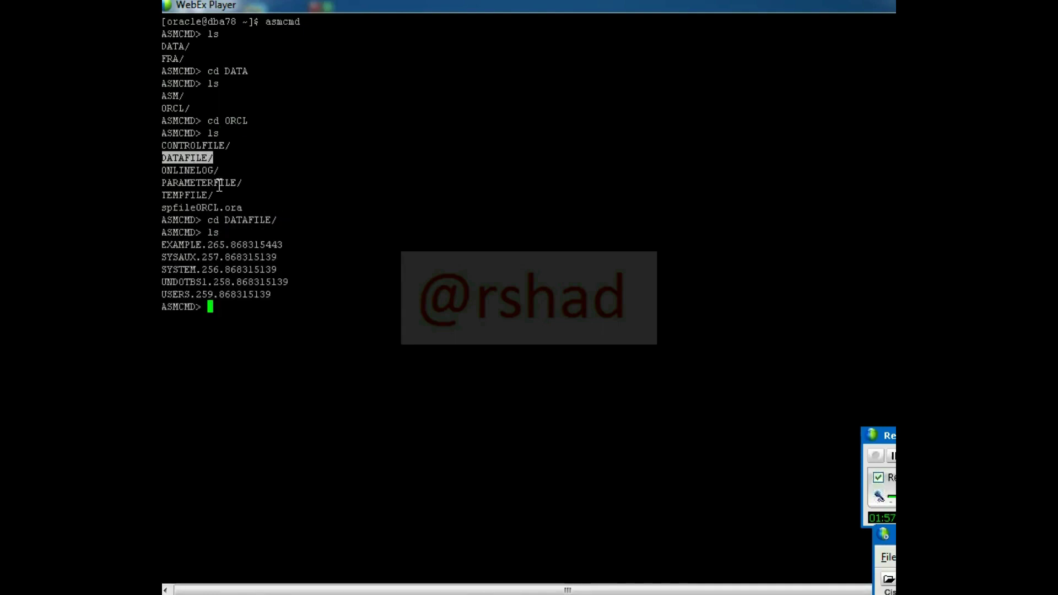
left_click_drag(163, 243, 325, 293)
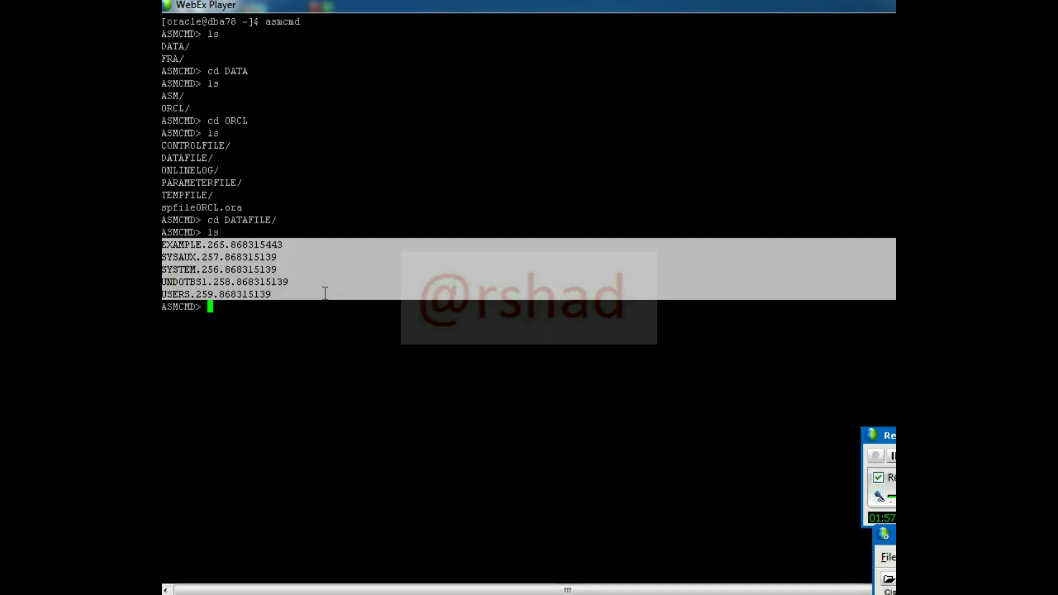
- Return to ORCL and list the three redo log groups in ONLINELOG
type("cd ..")
key("Return")
type("ls")
key("Return")
type("cd")
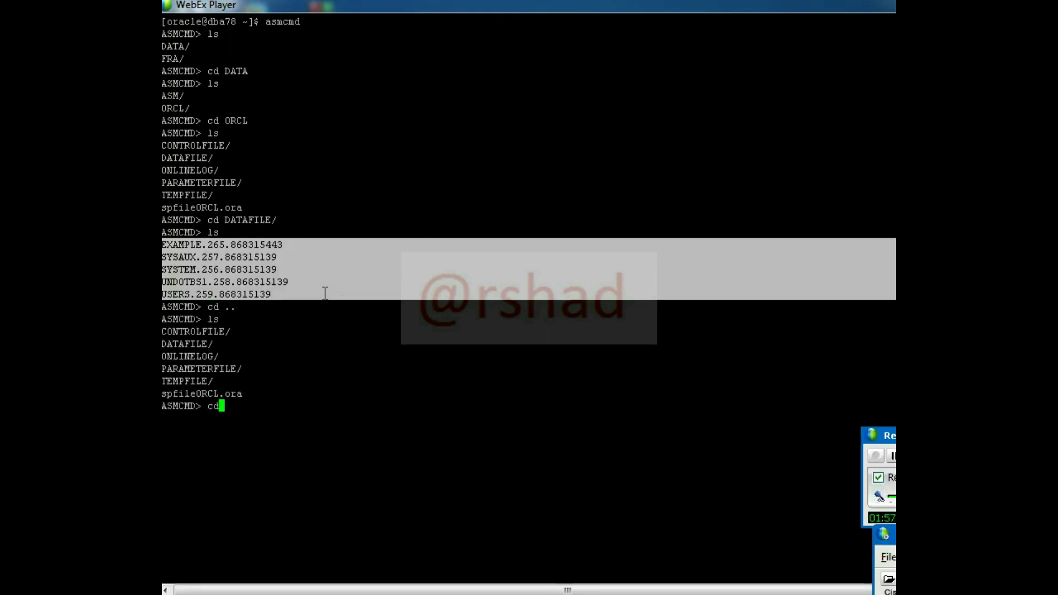
left_click(195, 361)
double_click(195, 361)
right_click(196, 361)
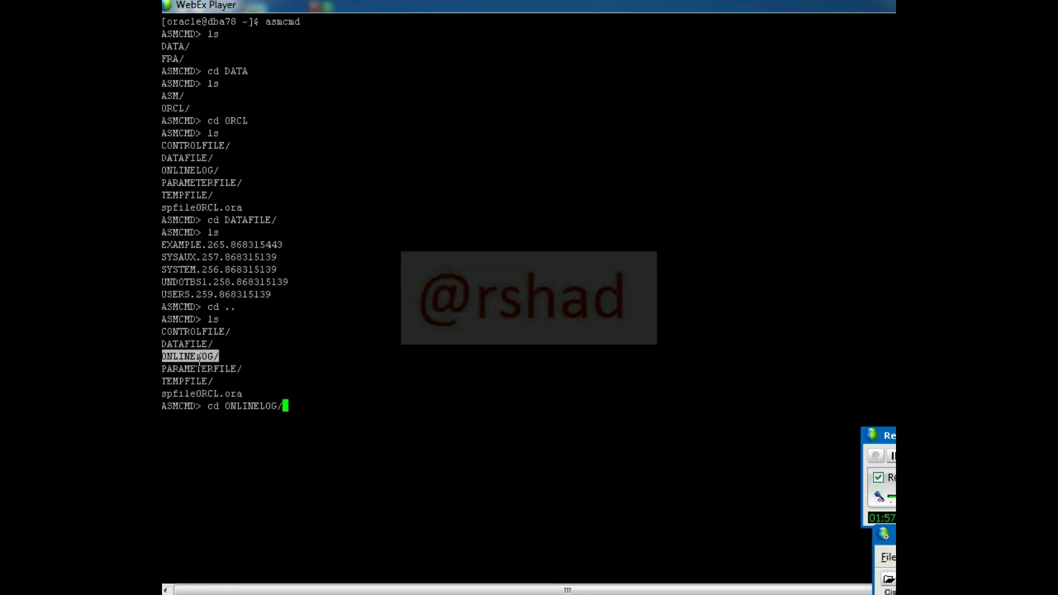
key("Return")
type("ls")
key("Return")
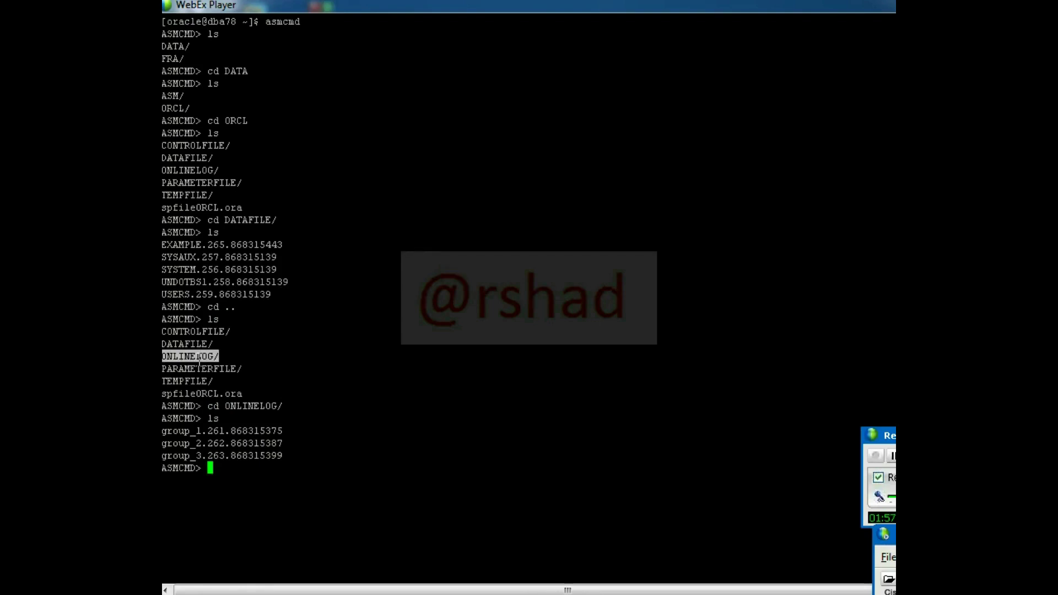
- Try going back up to ORCL with mistyped 'cd .' and 'ccd ..' commands
type("cd .")
key("Return")
type("ccd ..")
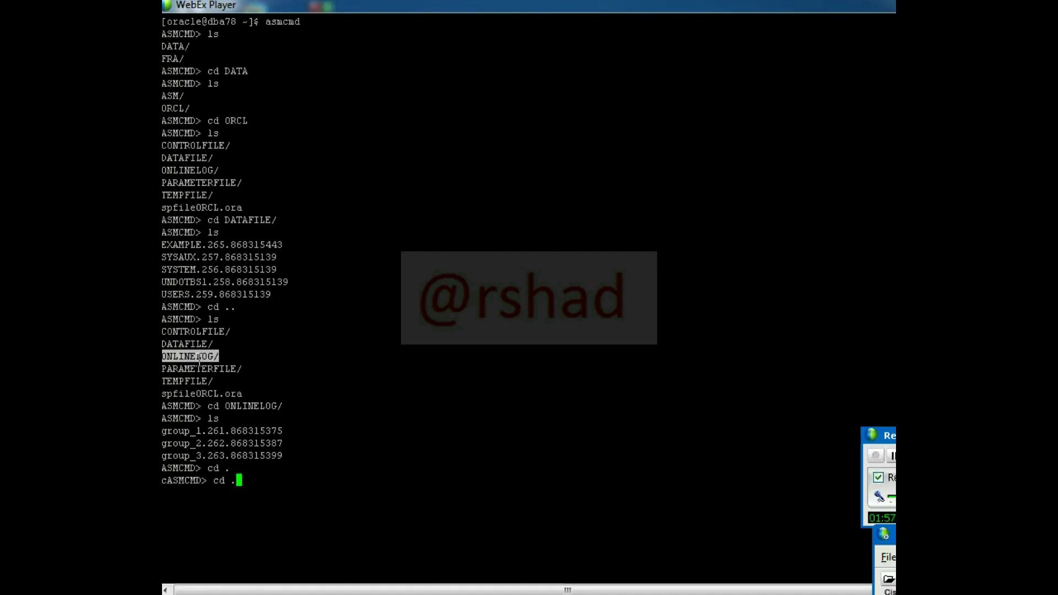
key("Return")
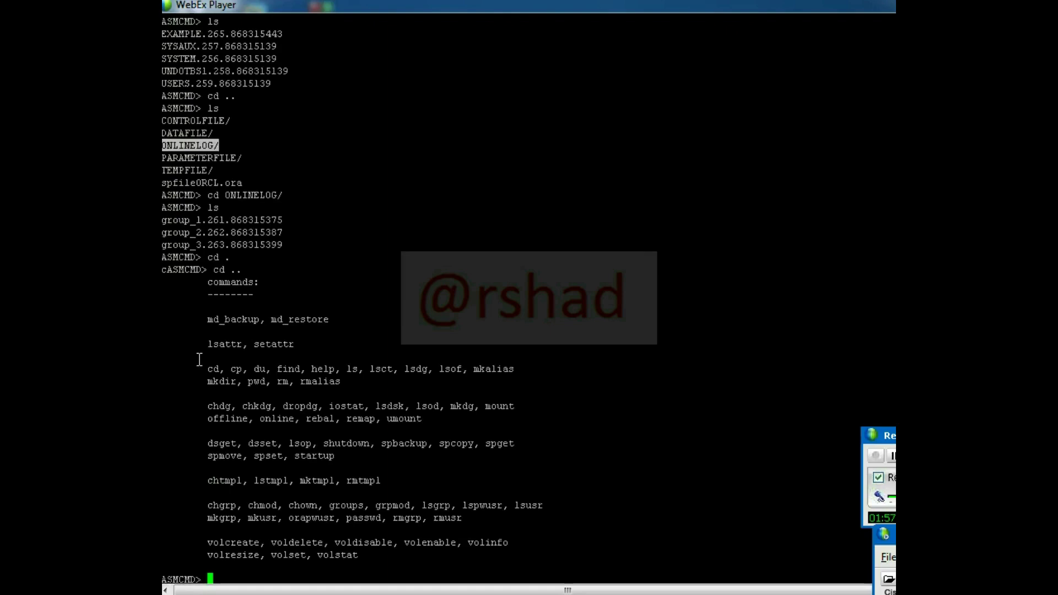
- Go back up to ORCL and list the tempfile in the TEMPFILE directory
type("ls")
key("Return")
key("Return")
key("Return")
type("cd ..")
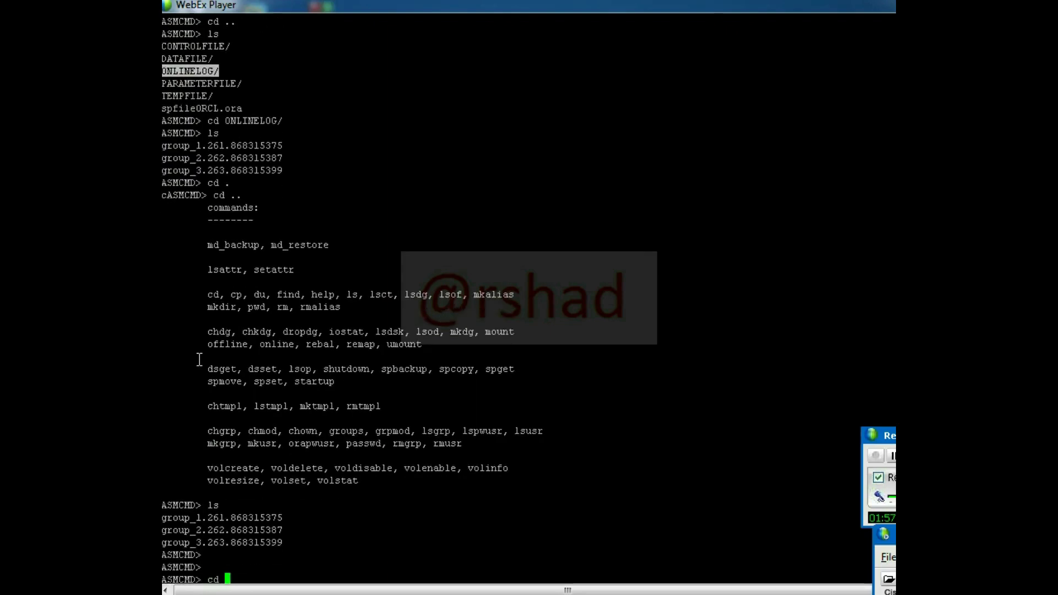
key("Return")
type("ls")
key("Return")
type("cd")
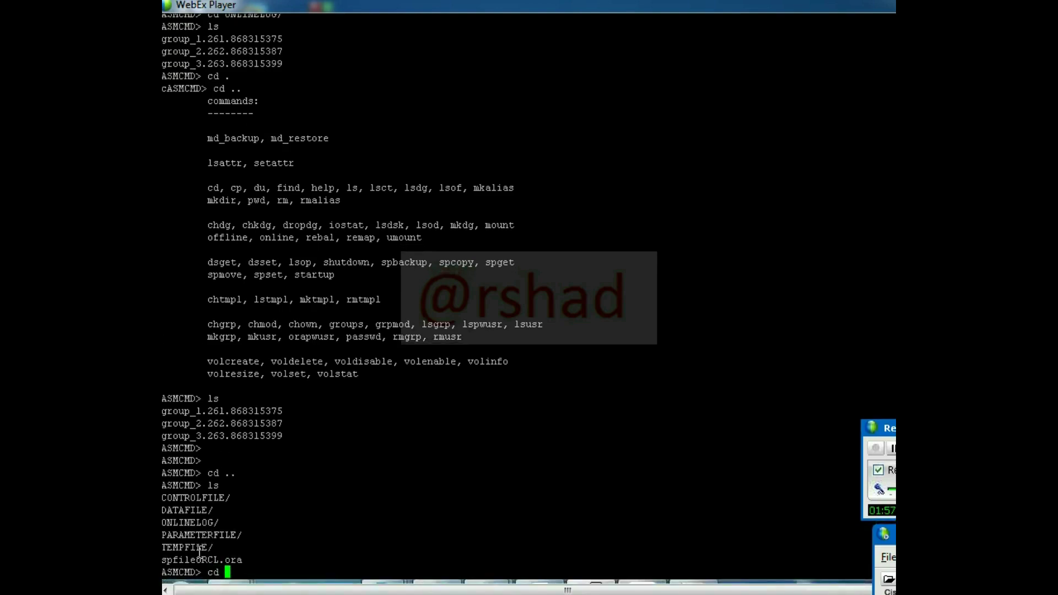
double_click(199, 547)
right_click(200, 548)
key("Return")
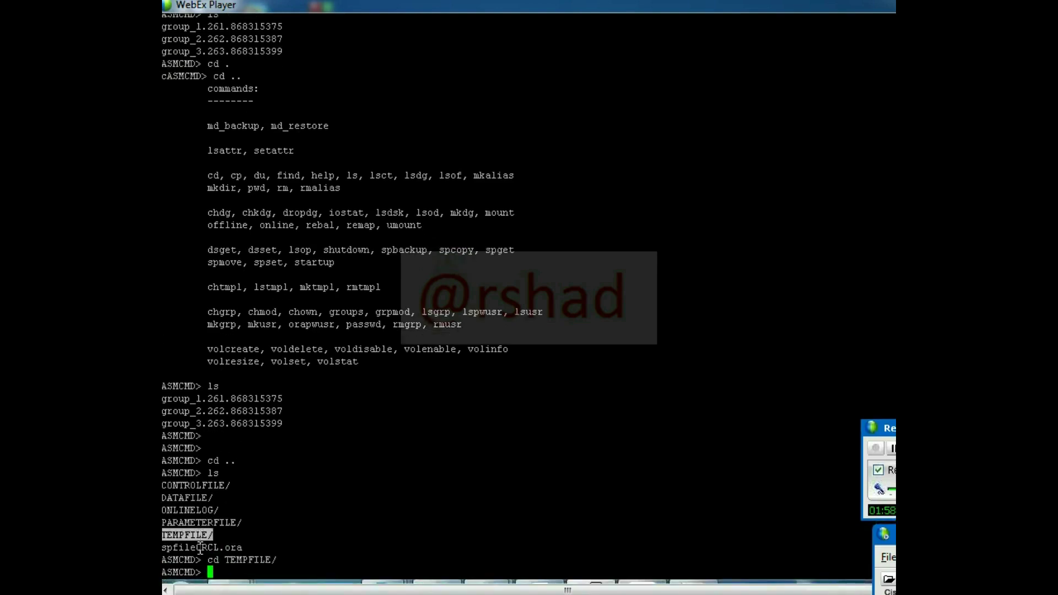
type("ls")
key("Return")
- Return to ORCL and list the current control file in CONTROLFILE
key("Return")
key("Return")
key("Return")
type("cd ..")
key("Return")
type("ls")
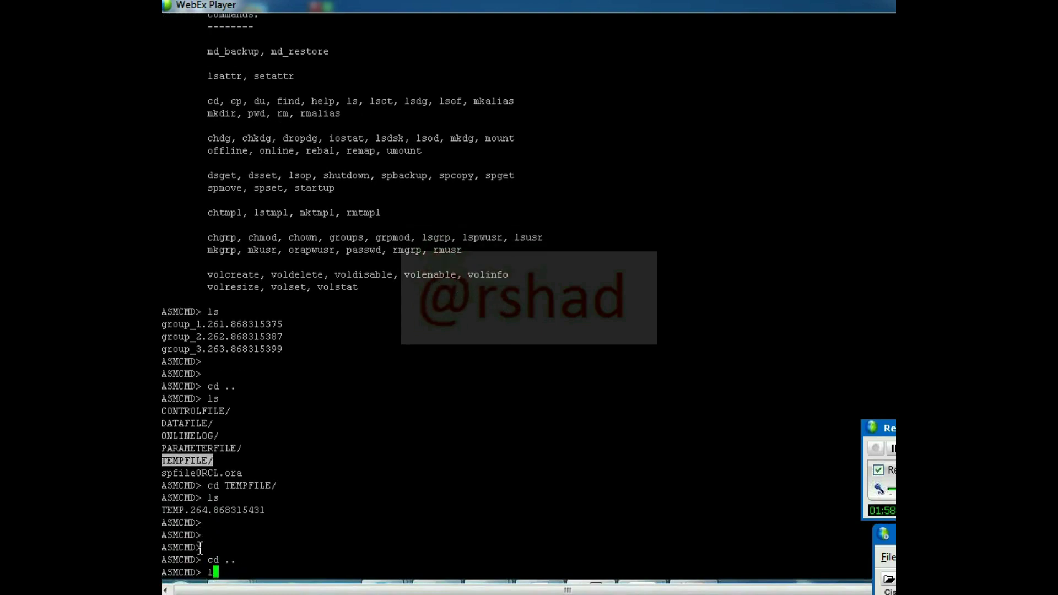
key("Return")
type("cd")
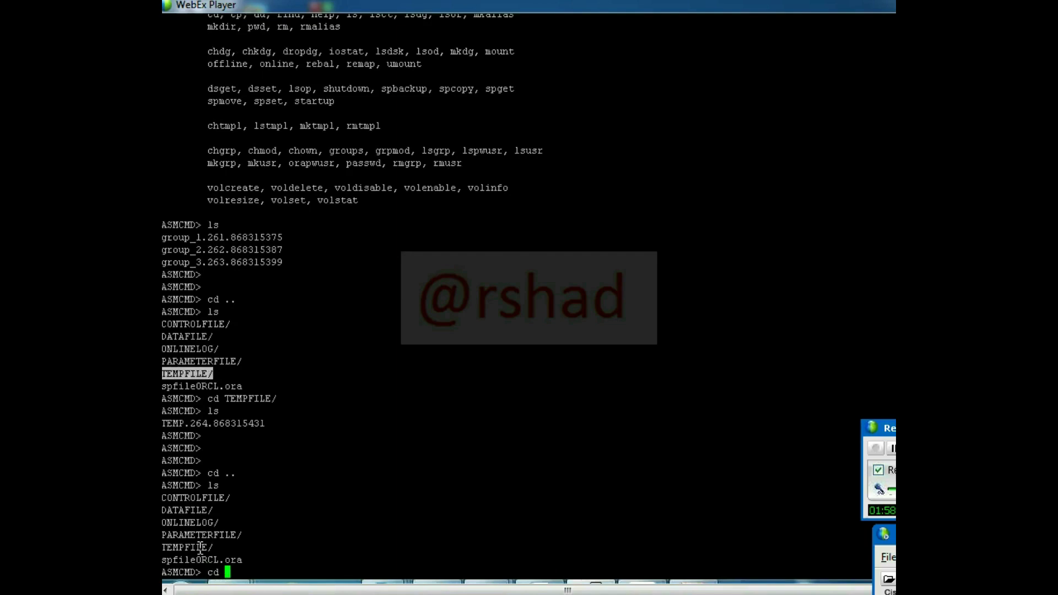
double_click(195, 498)
right_click(198, 498)
key("Return")
type("ls")
key("Return")
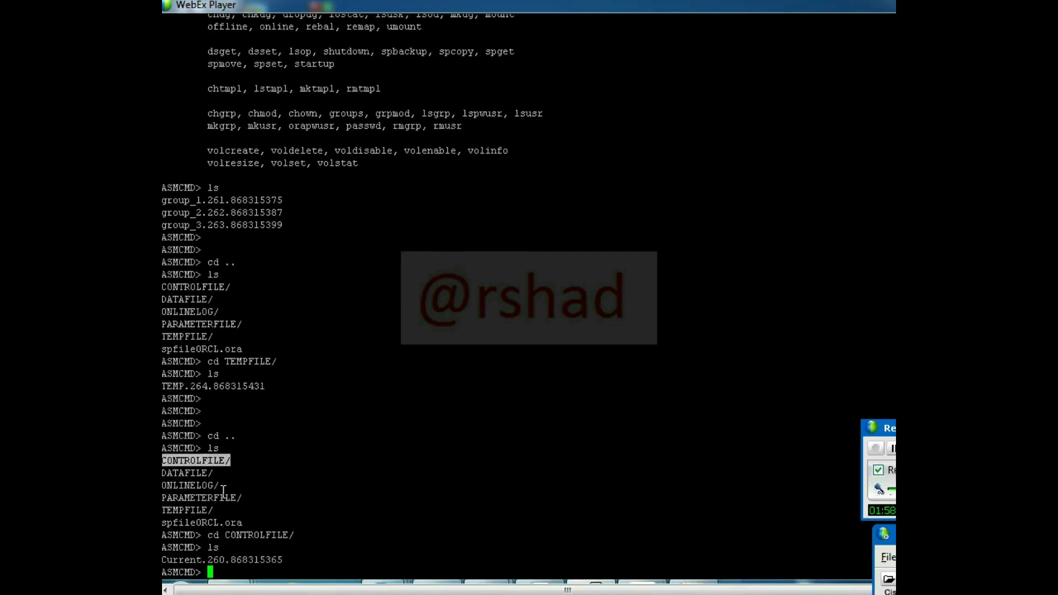
- Leave ASMCMD and clear the terminal screen
key("Return")
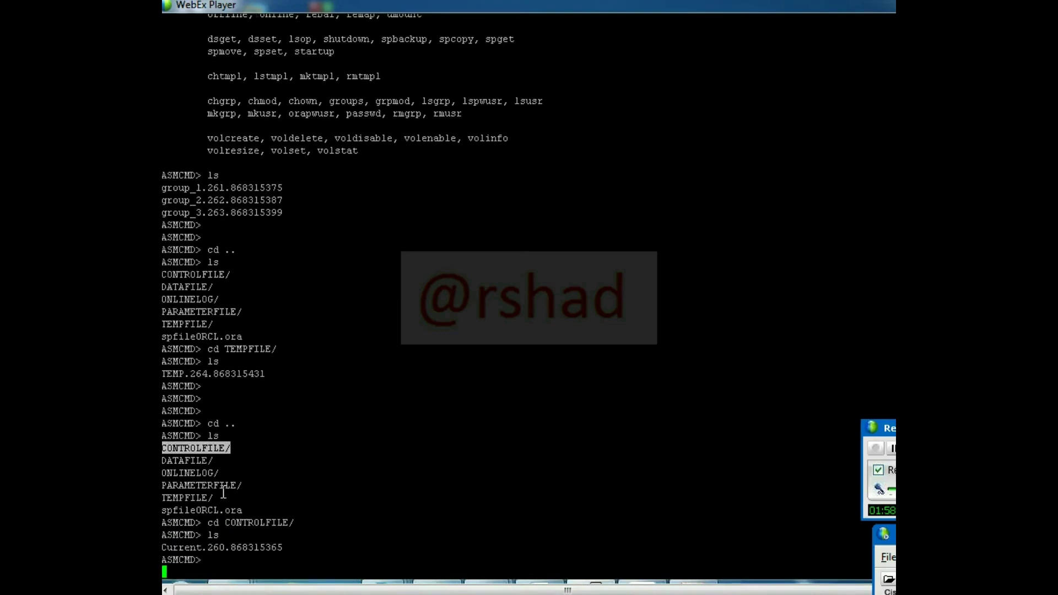
key("Return")
key("Return")
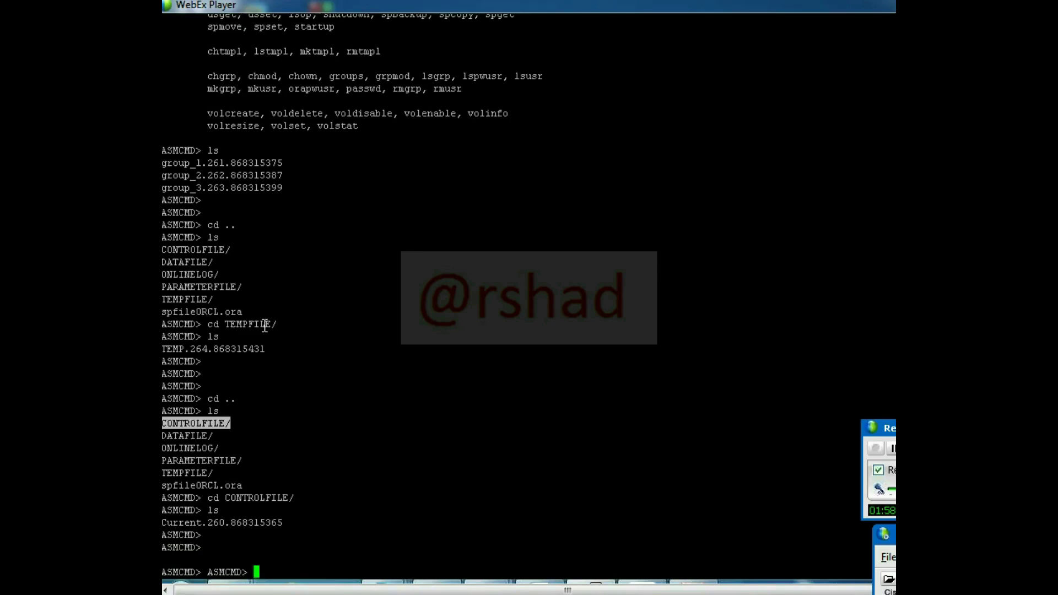
key("ctrl+l")
- Connect as SYSDBA, query v$controlfile, and highlight the +DATA and +FRA control file paths
type("sysdba")
key("Return")
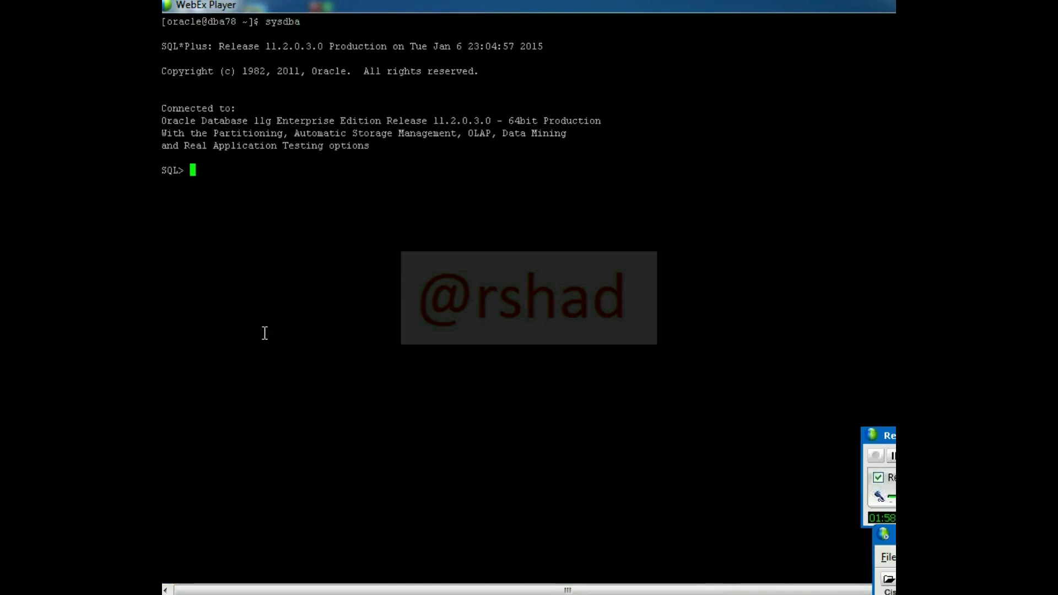
type("select name from v$")
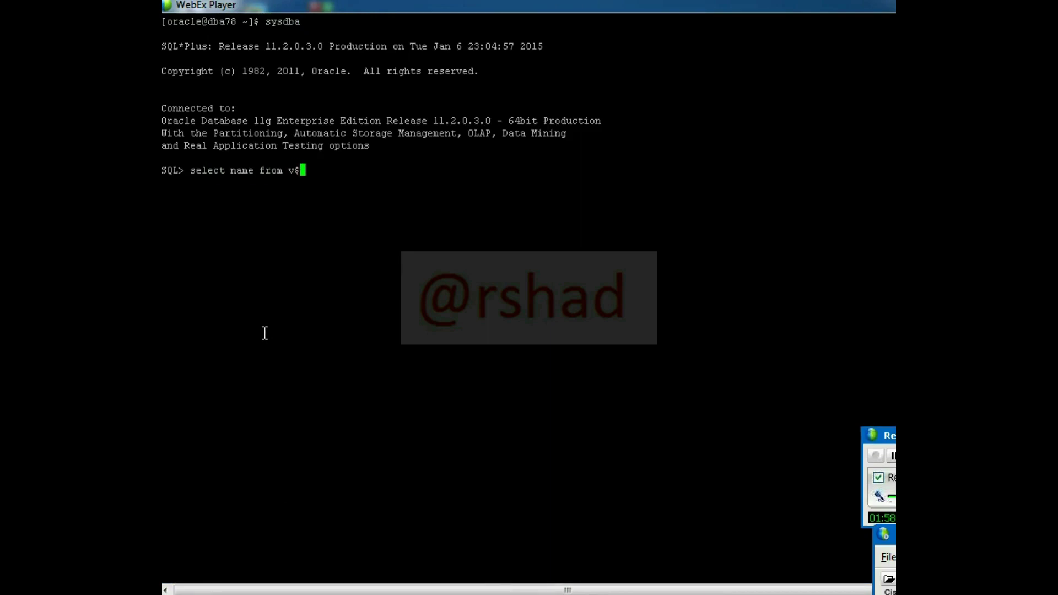
type("controlfile")
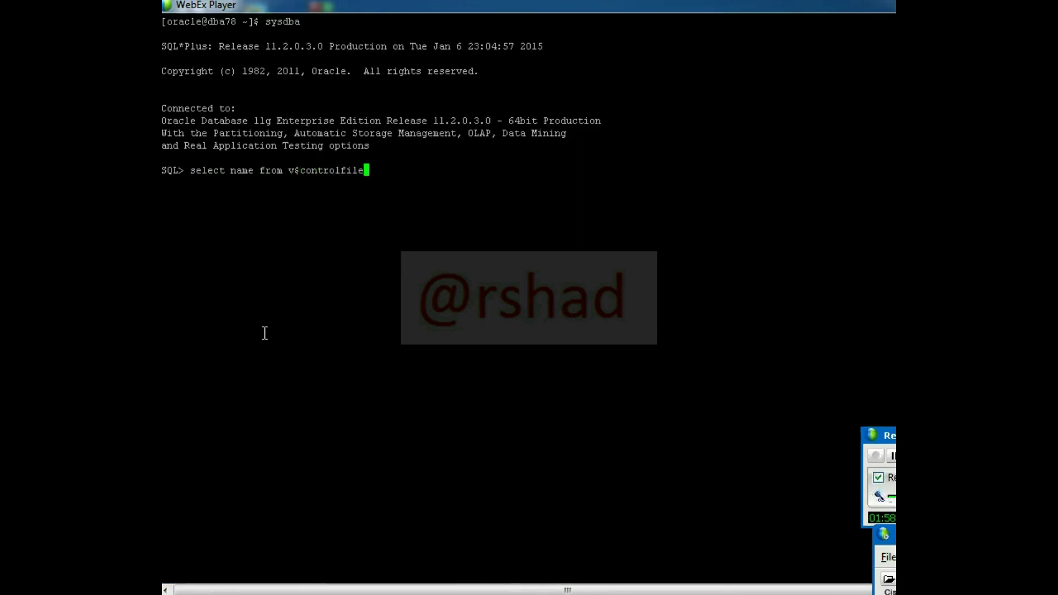
key("Return")
type("/")
key("Return")
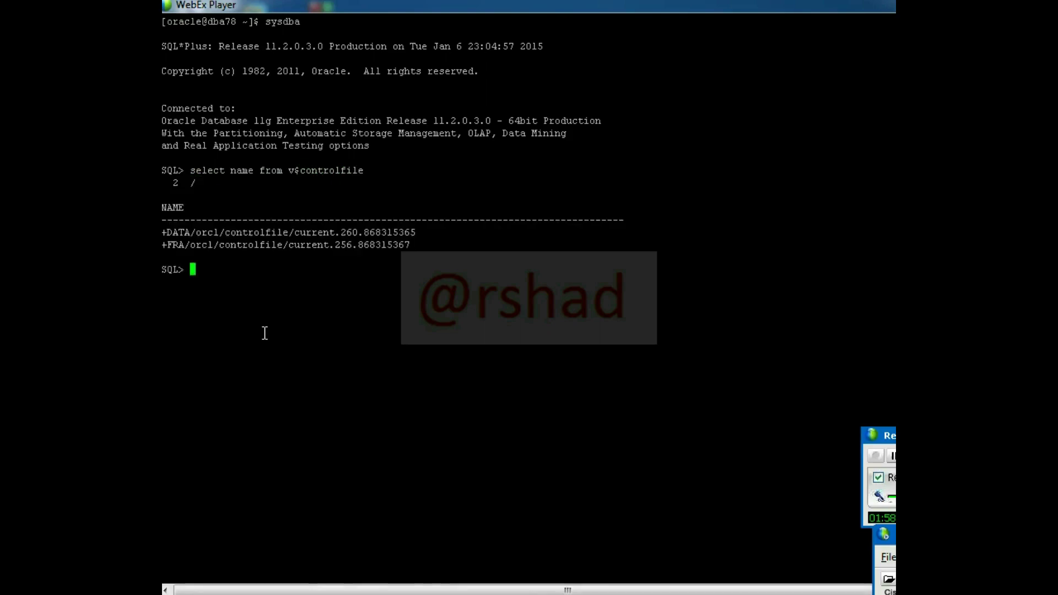
left_click_drag(164, 232, 433, 227)
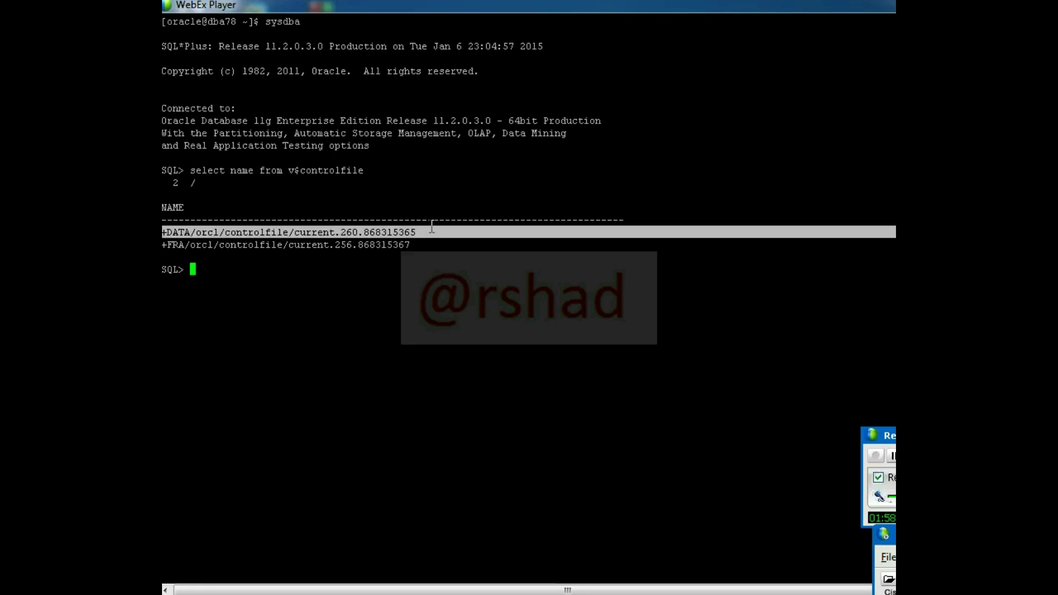
left_click_drag(163, 245, 402, 270)
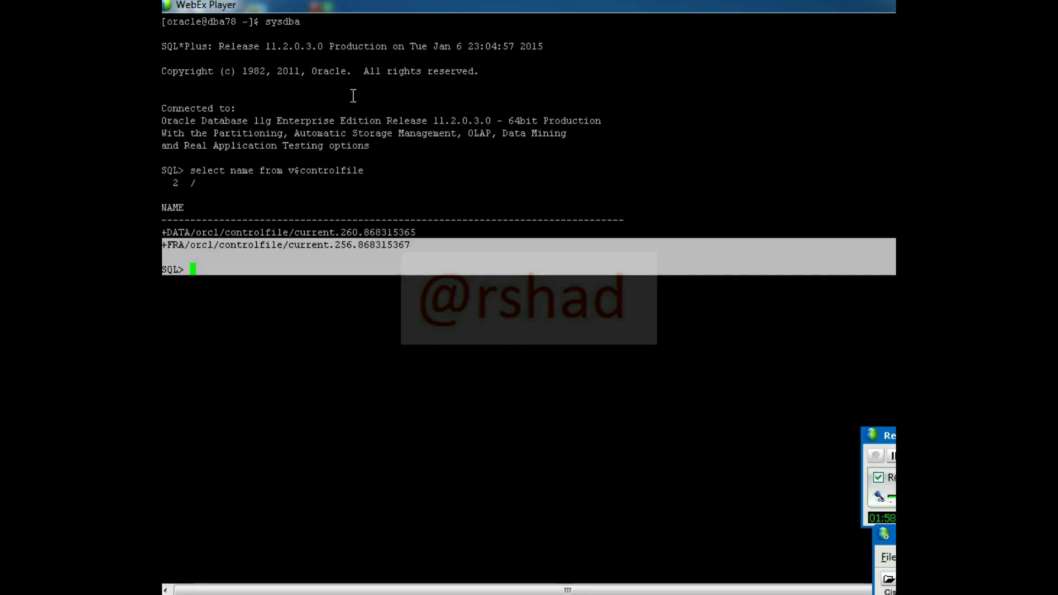
left_click(355, 146)
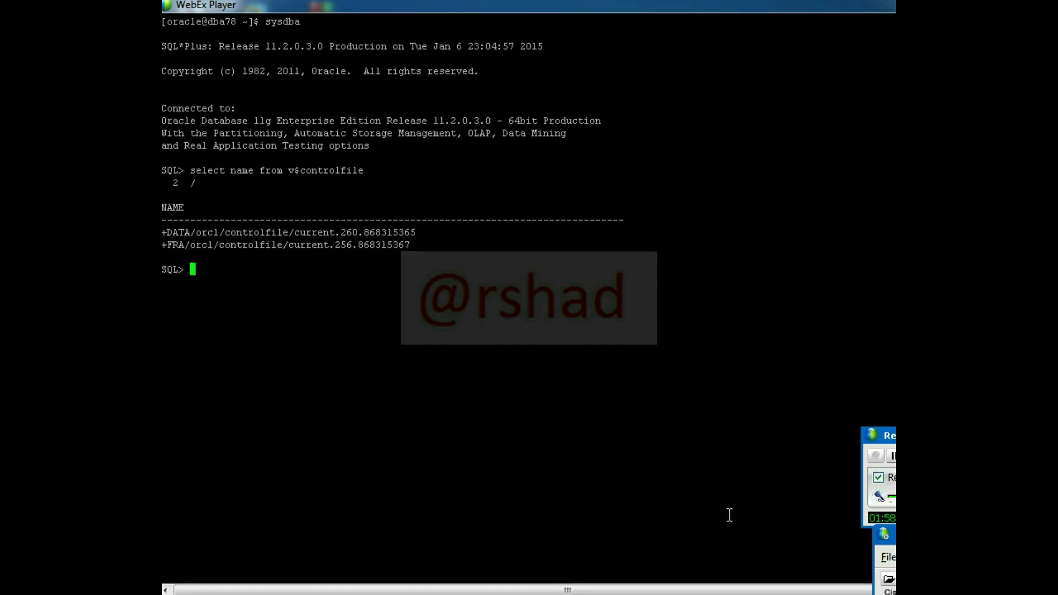